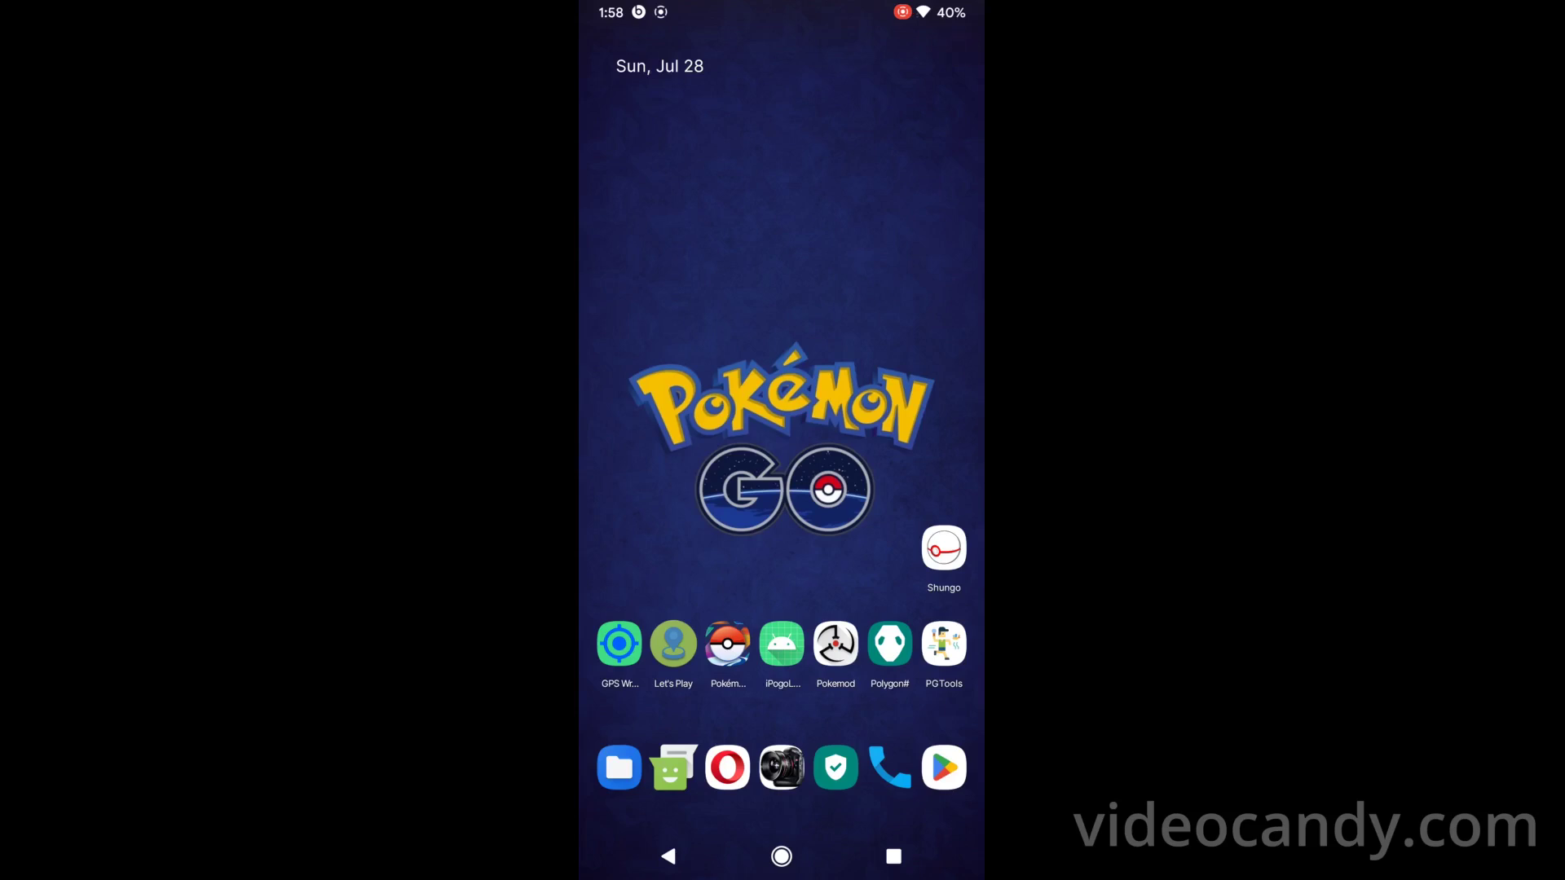
Bring up the app drawer to launch Magisk, which shows installed version 26.4.
{"action": "left_click_drag", "start_coordinate": [595, 684], "coordinate": [594, 297]}
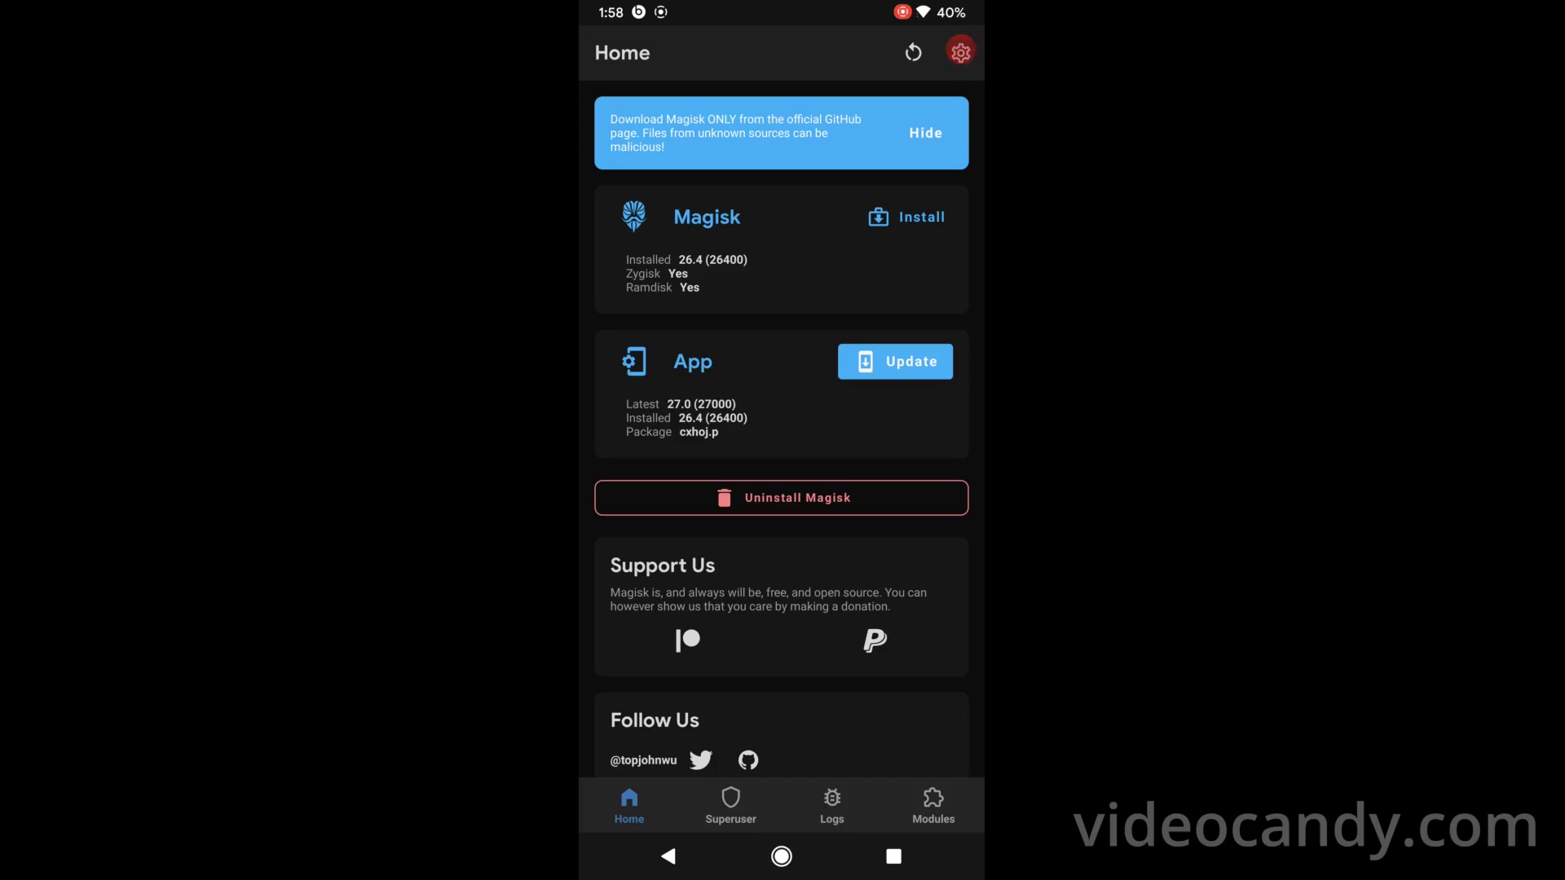
Install the Magisk app 27.0 update from the App card's changelog dialog.
{"action": "left_click", "coordinate": [895, 360]}
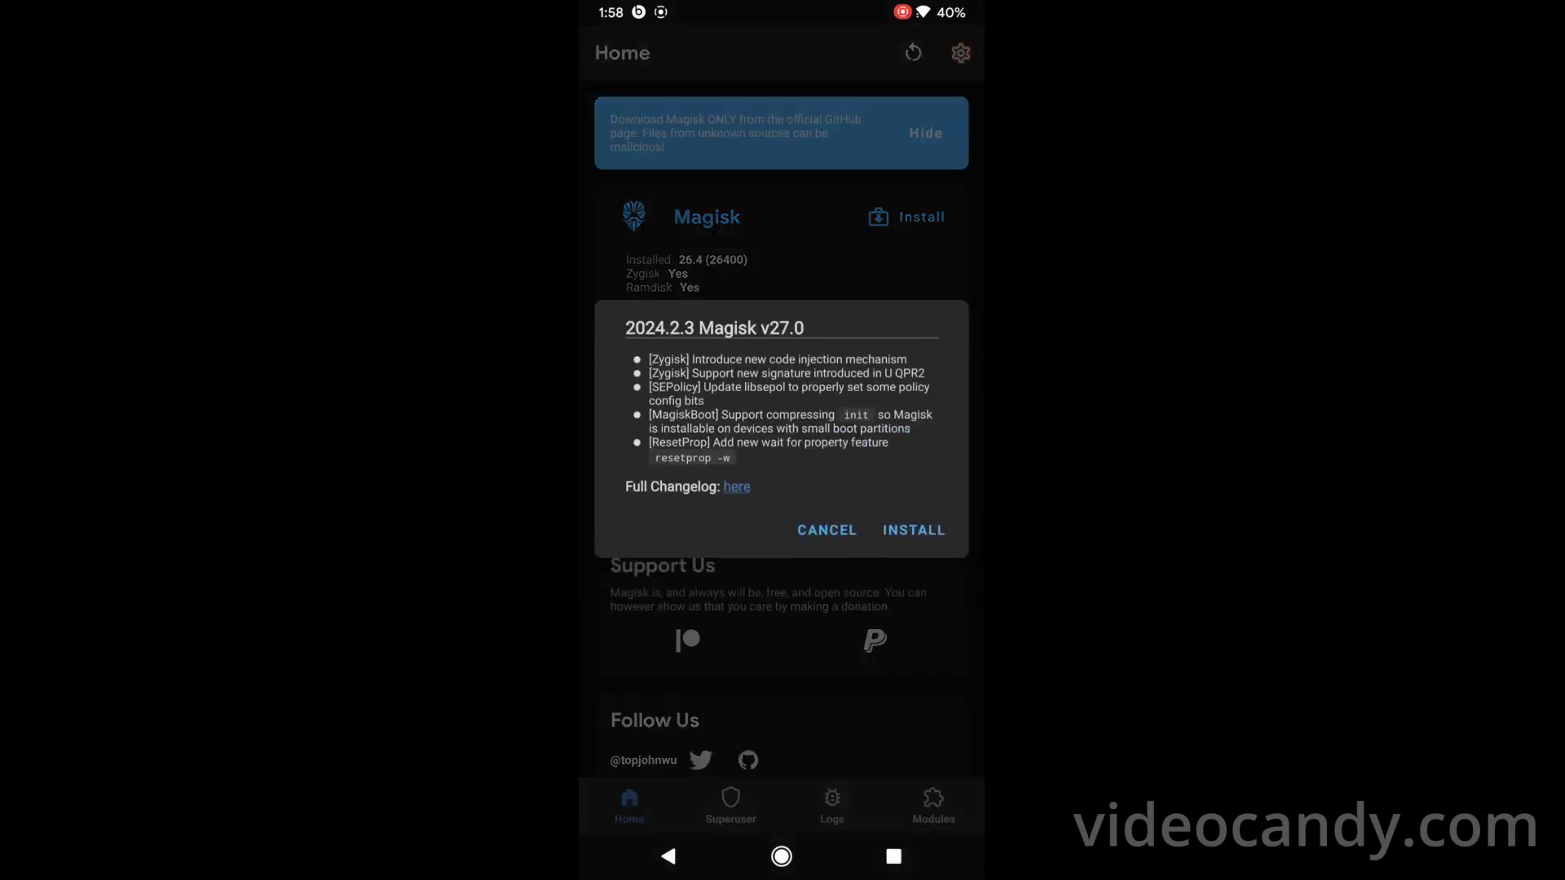
{"action": "left_click", "coordinate": [961, 51]}
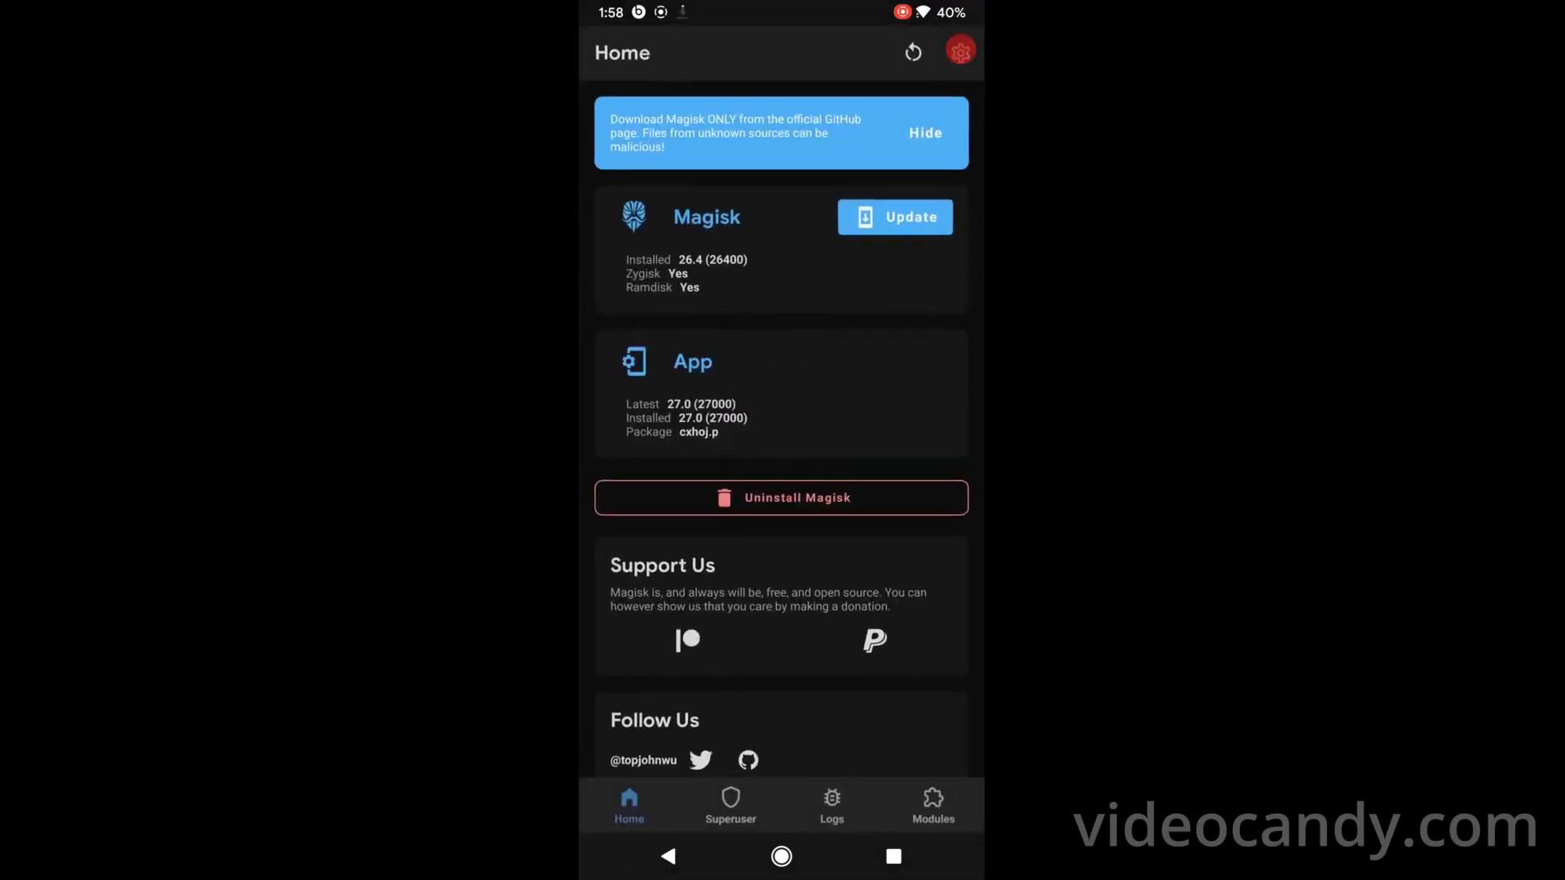
{"action": "left_click", "coordinate": [961, 50]}
{"action": "left_click_drag", "start_coordinate": [846, 418], "coordinate": [833, 473]}
Direct-install Magisk 27.0 until 'All done!', then pull down quick settings to reboot.
{"action": "left_click", "coordinate": [895, 217]}
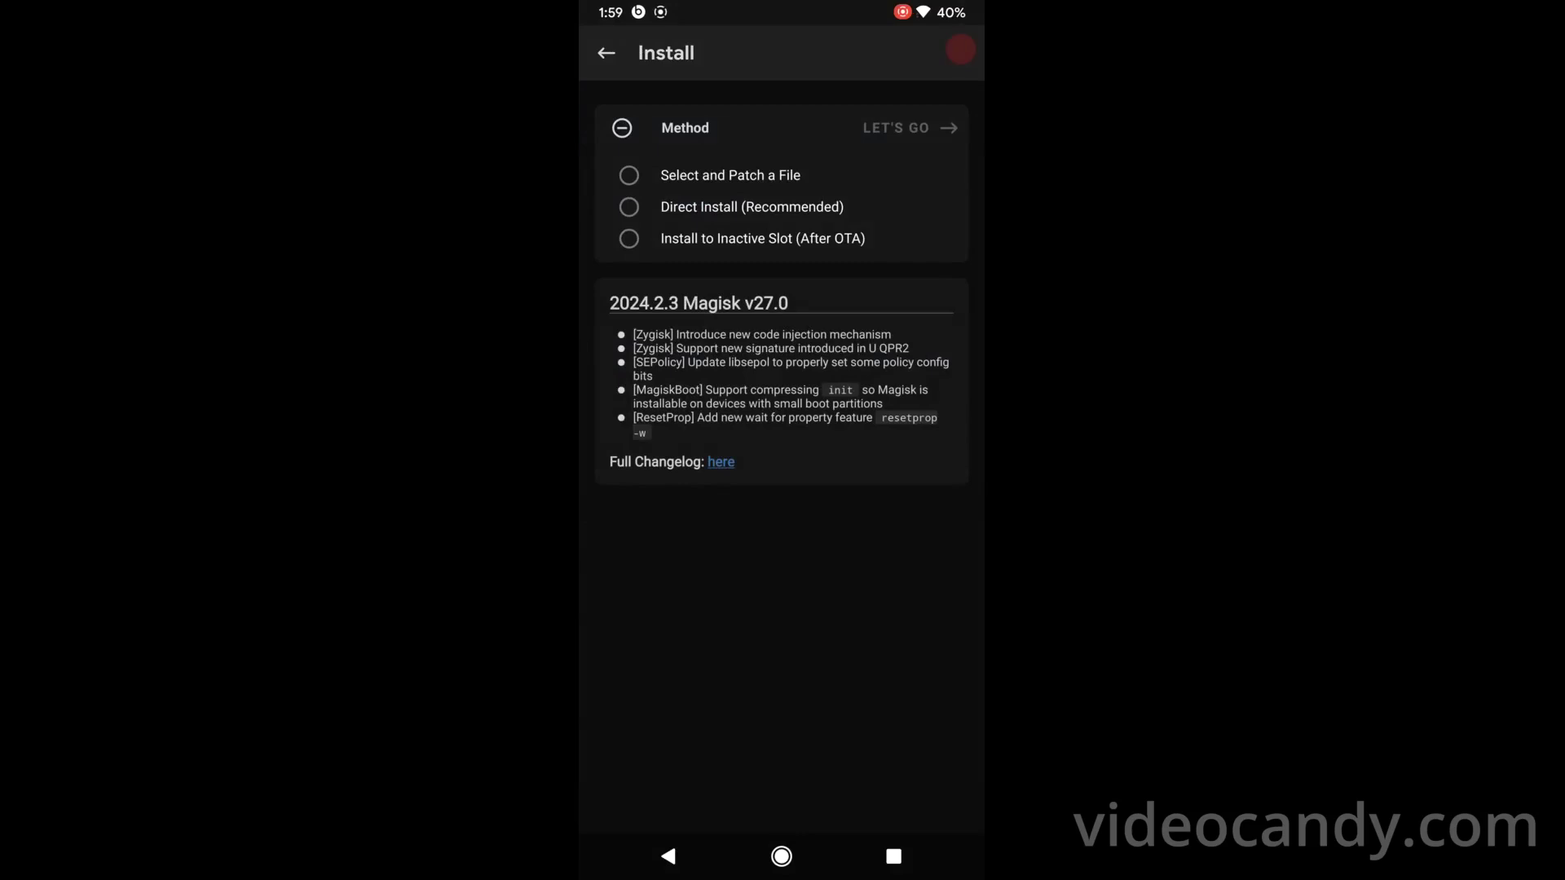
{"action": "left_click", "coordinate": [808, 203]}
{"action": "left_click", "coordinate": [896, 128]}
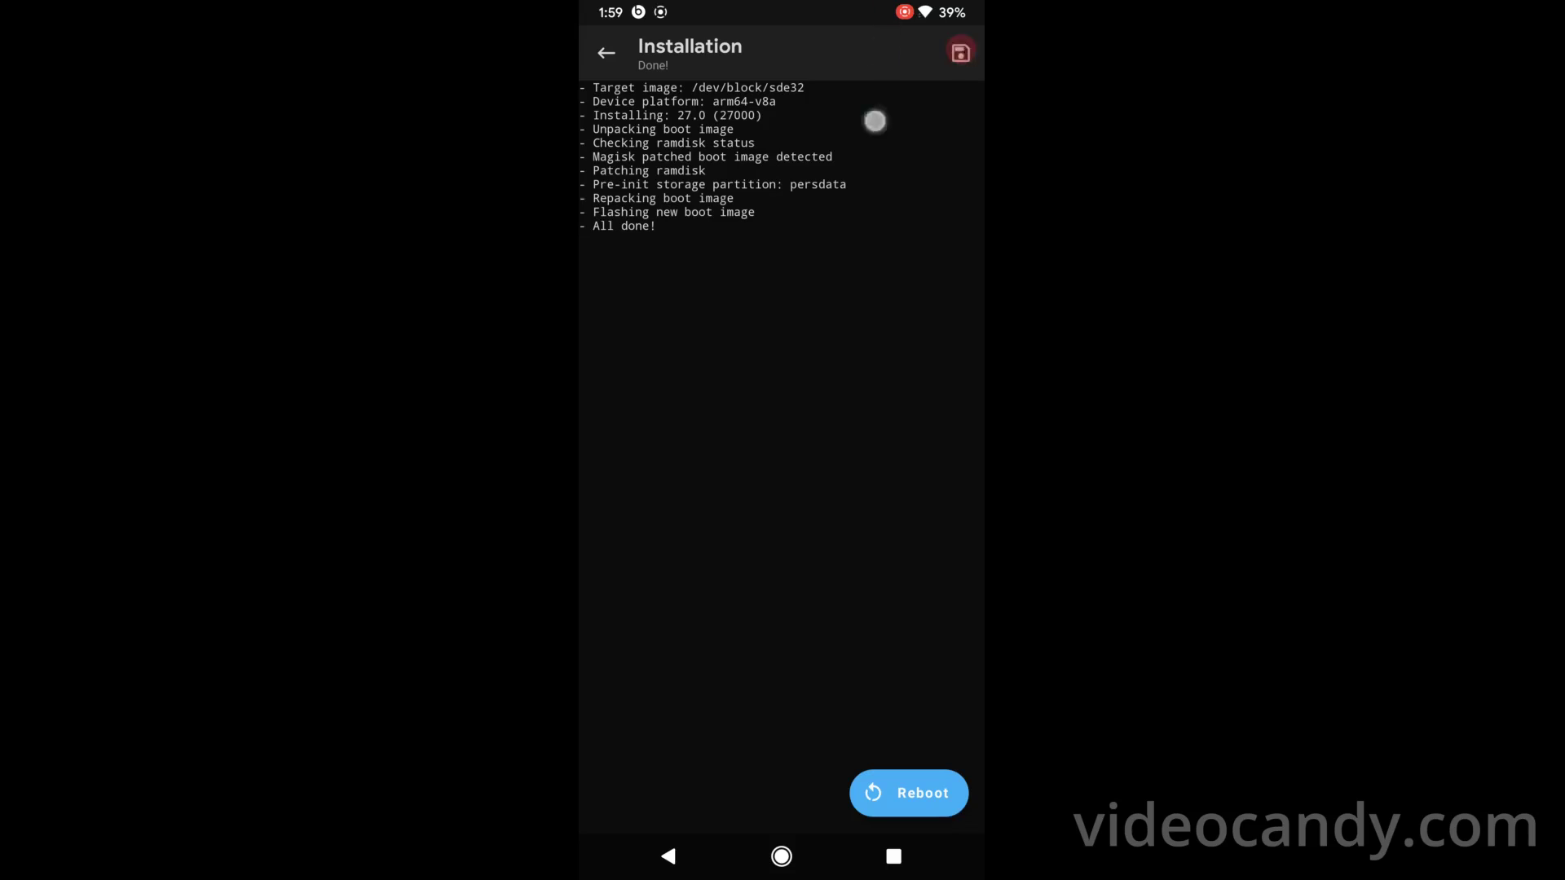
{"action": "left_click_drag", "start_coordinate": [876, 121], "coordinate": [875, 490]}
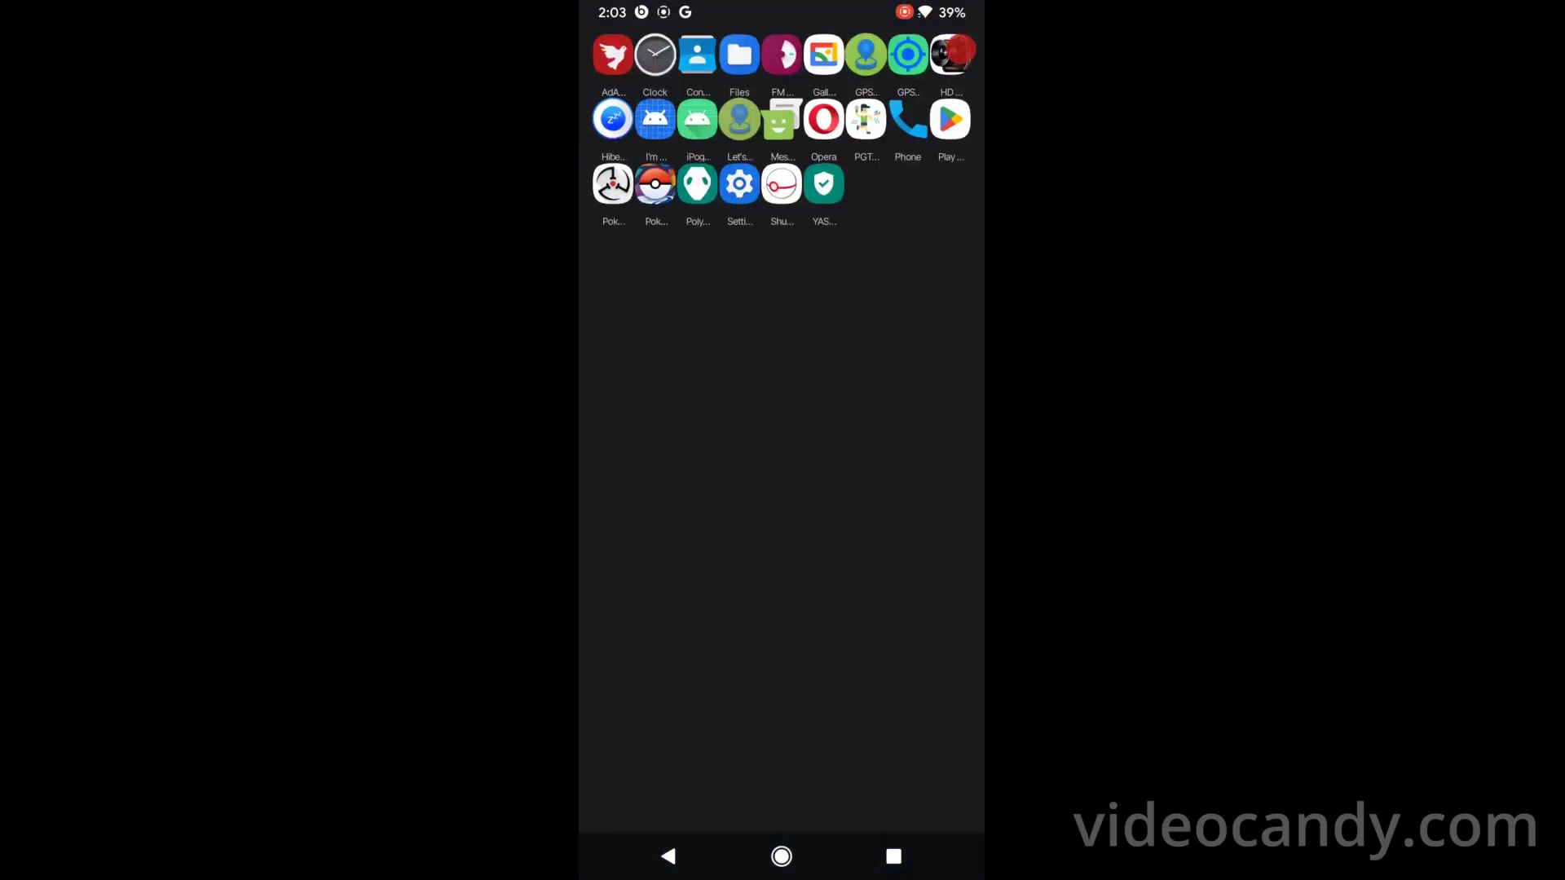
Hide the download warning in the hidden Magisk app, then launch YASNAC.
{"action": "left_click", "coordinate": [655, 119]}
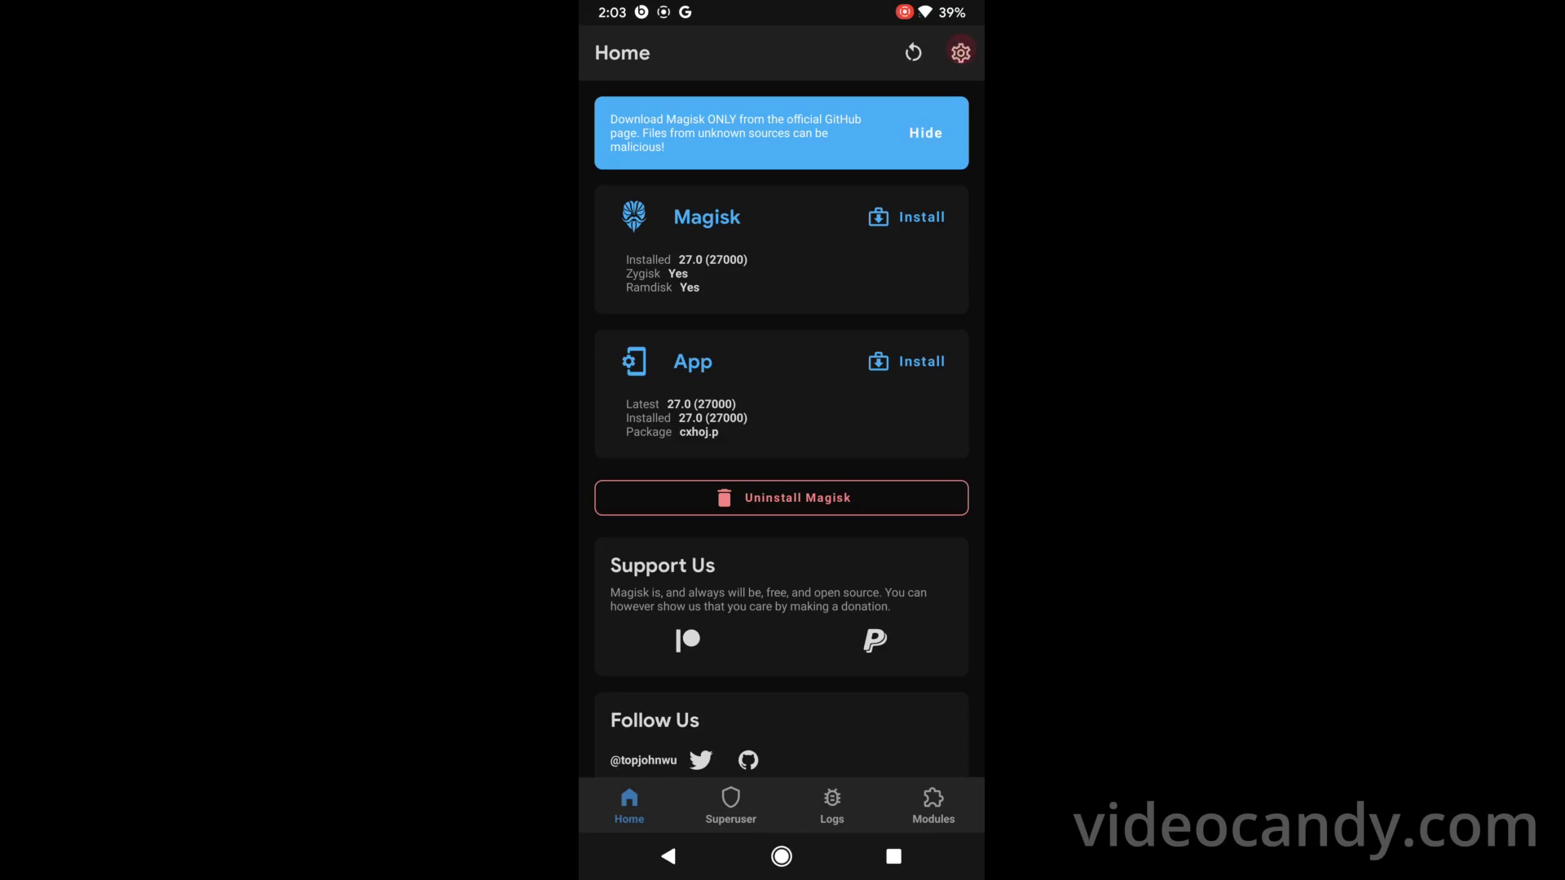
{"action": "left_click", "coordinate": [926, 133]}
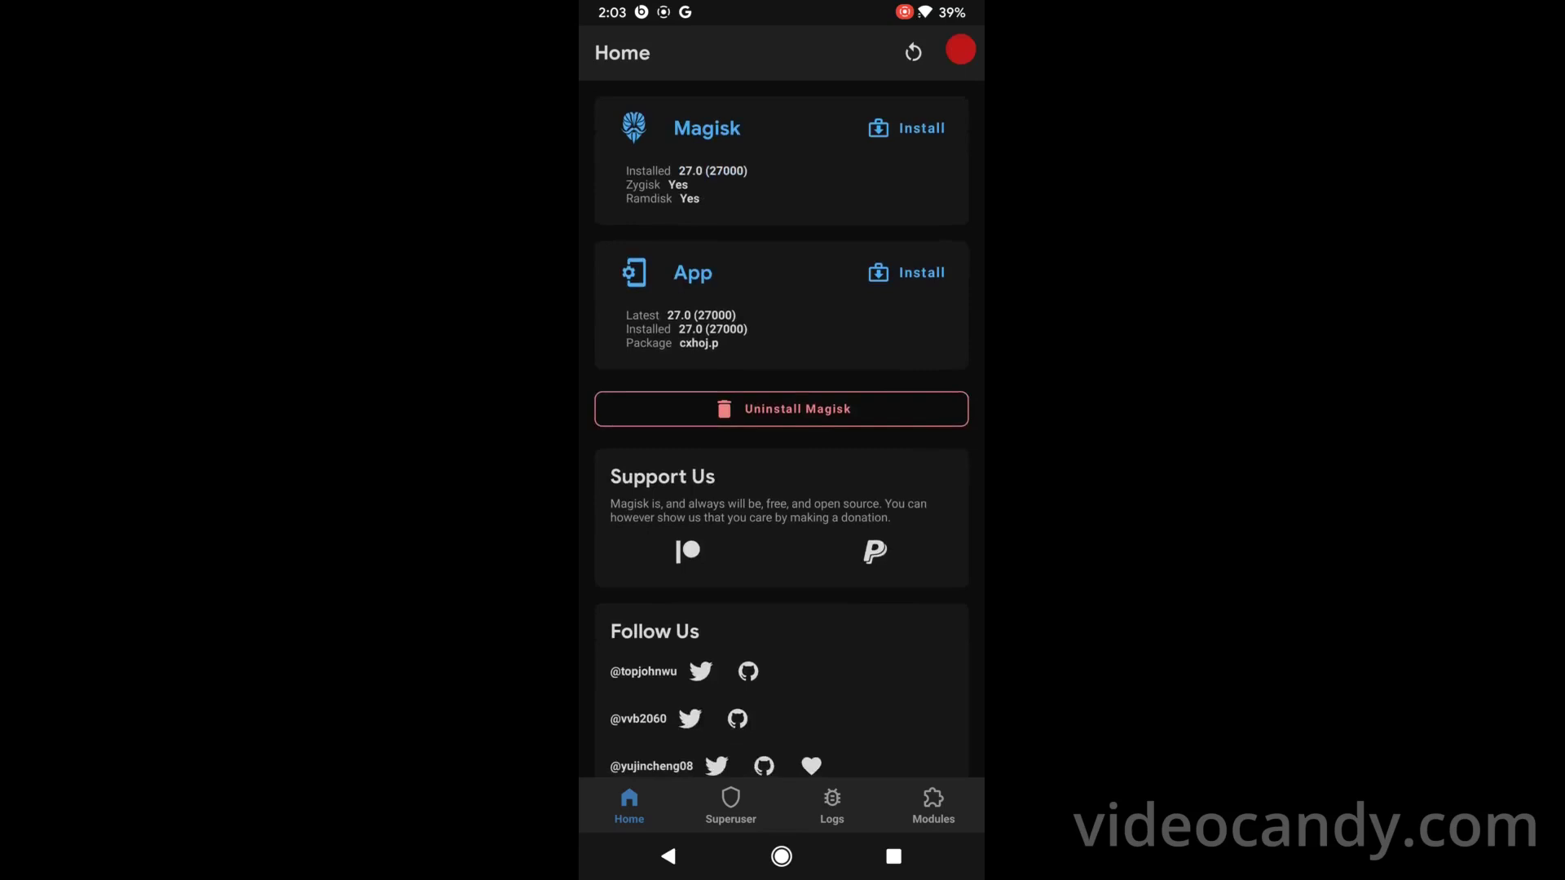
{"action": "left_click", "coordinate": [782, 856]}
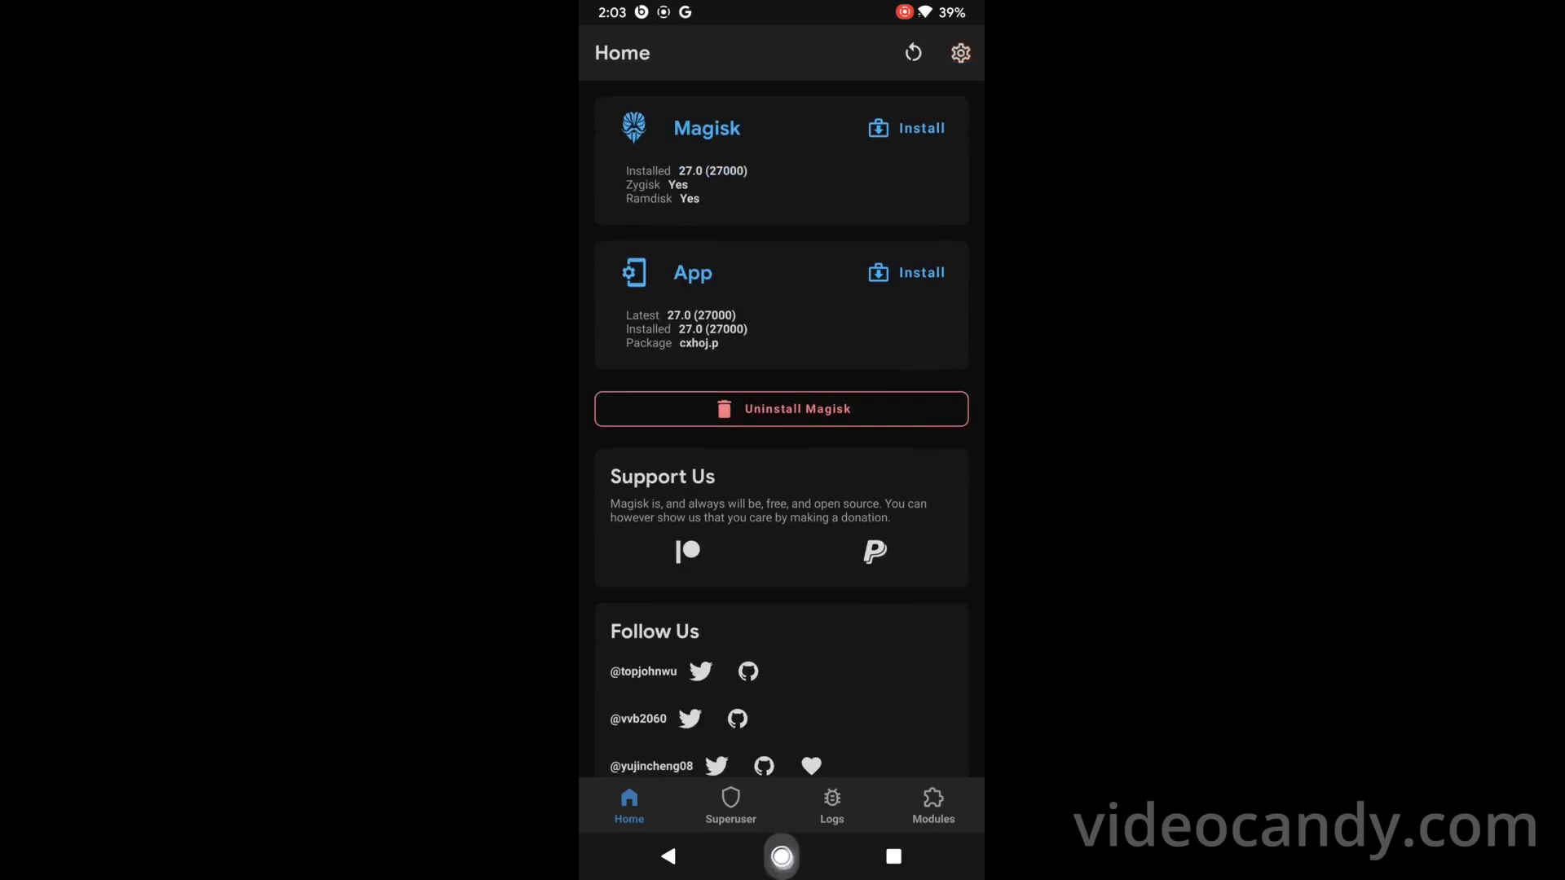
{"action": "left_click", "coordinate": [834, 767]}
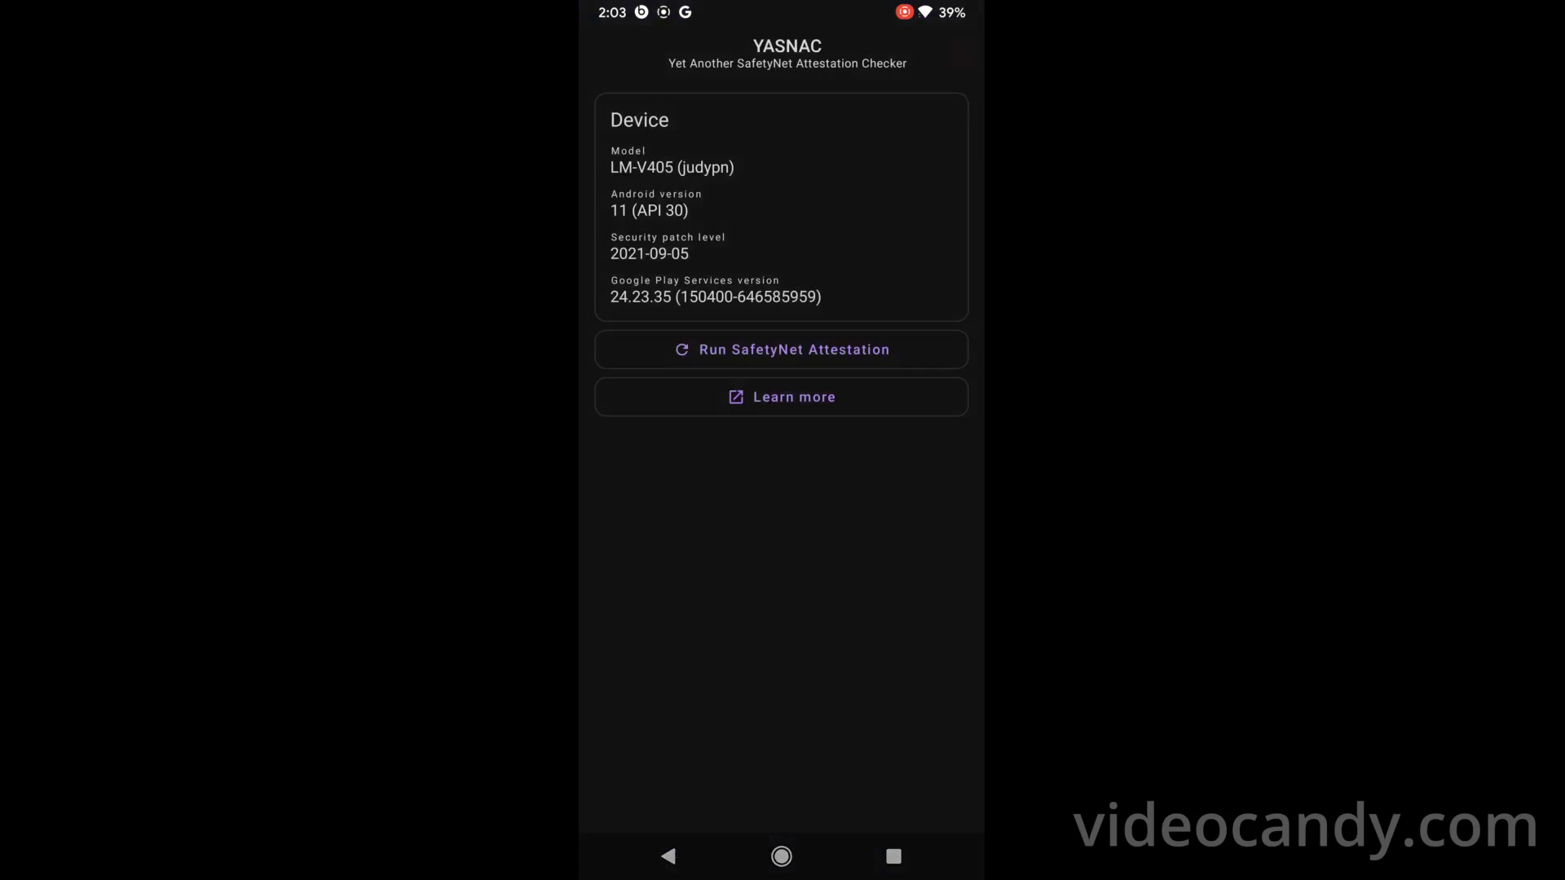
Run YASNAC's SafetyNet attestation: basic integrity passes, CTS profile match fails.
{"action": "left_click", "coordinate": [795, 351]}
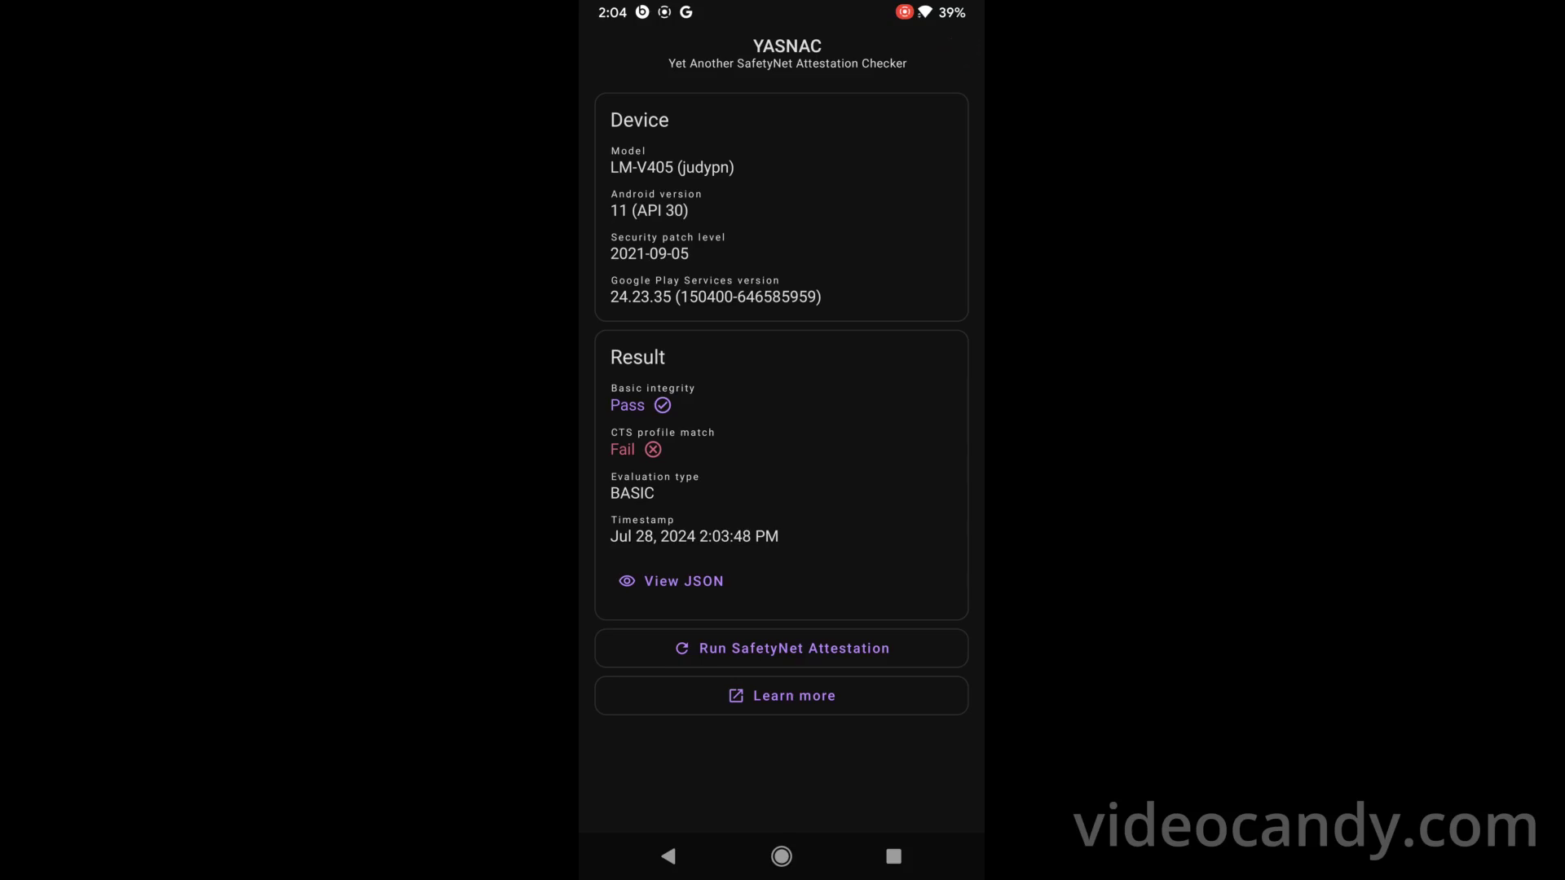
{"action": "left_click", "coordinate": [781, 856]}
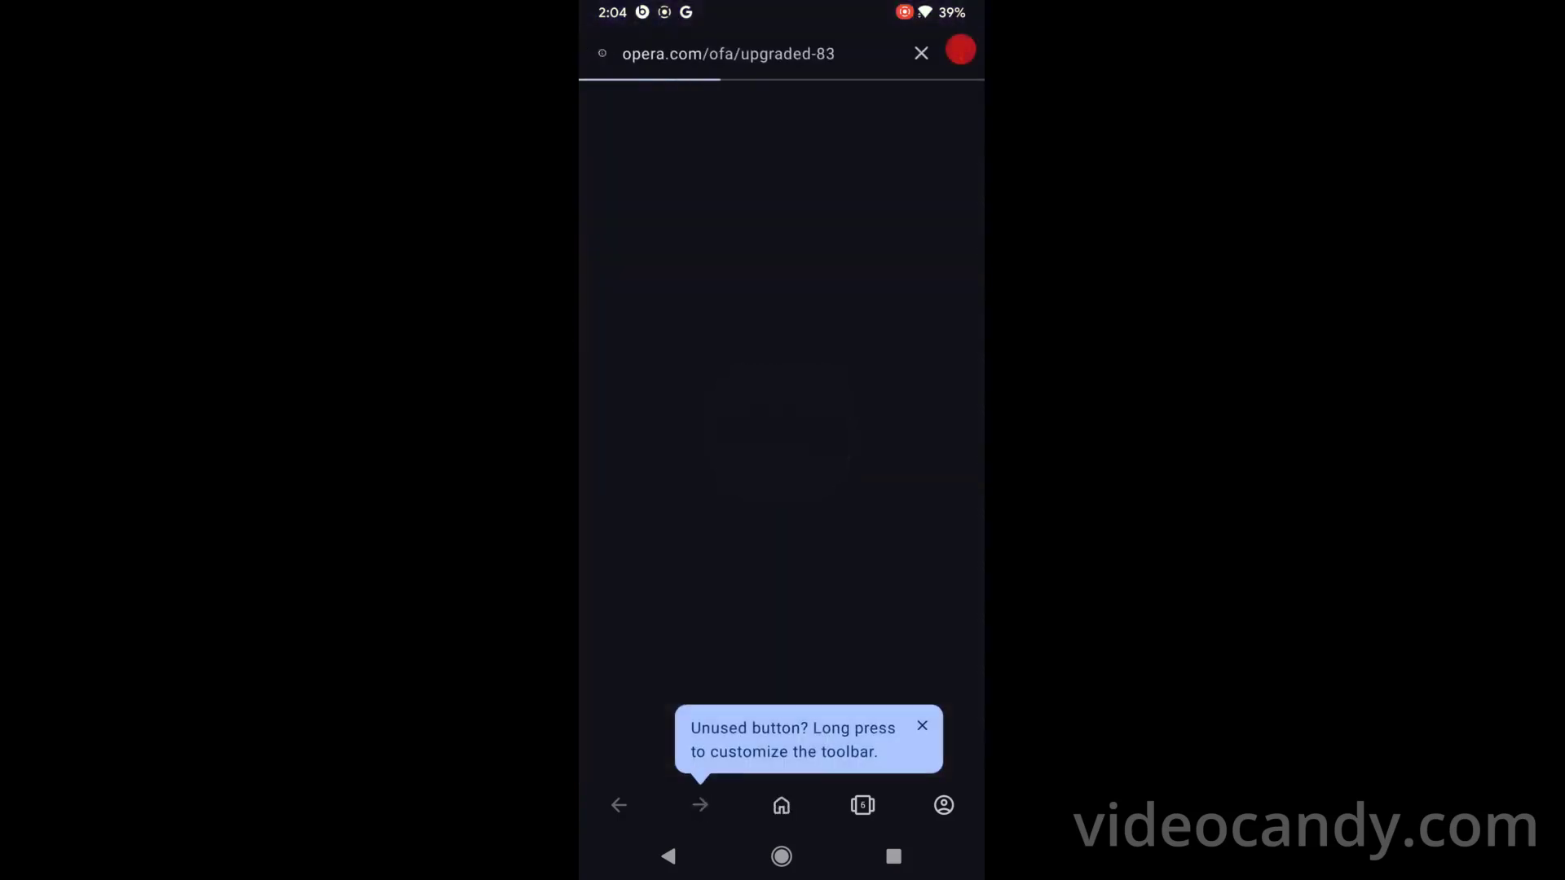
Clear Opera's address bar and enter root468.wordpress.com, using the digit keyboard for 468.
{"action": "left_click", "coordinate": [782, 53]}
{"action": "left_click", "coordinate": [959, 51]}
{"action": "type", "text": "r"}
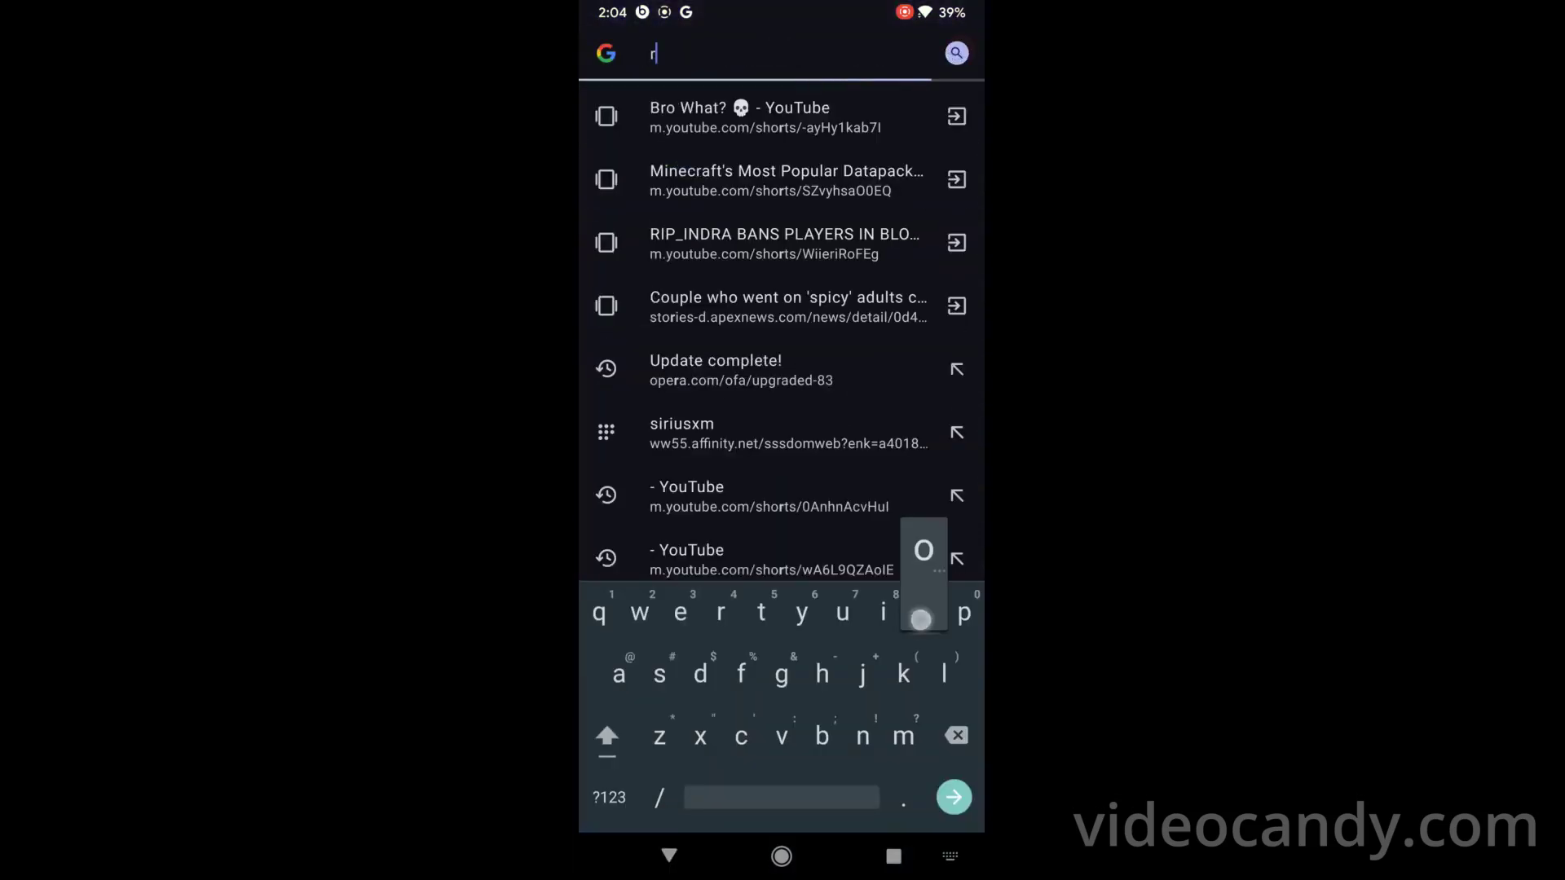
{"action": "type", "text": "oot"}
{"action": "left_click", "coordinate": [609, 797]}
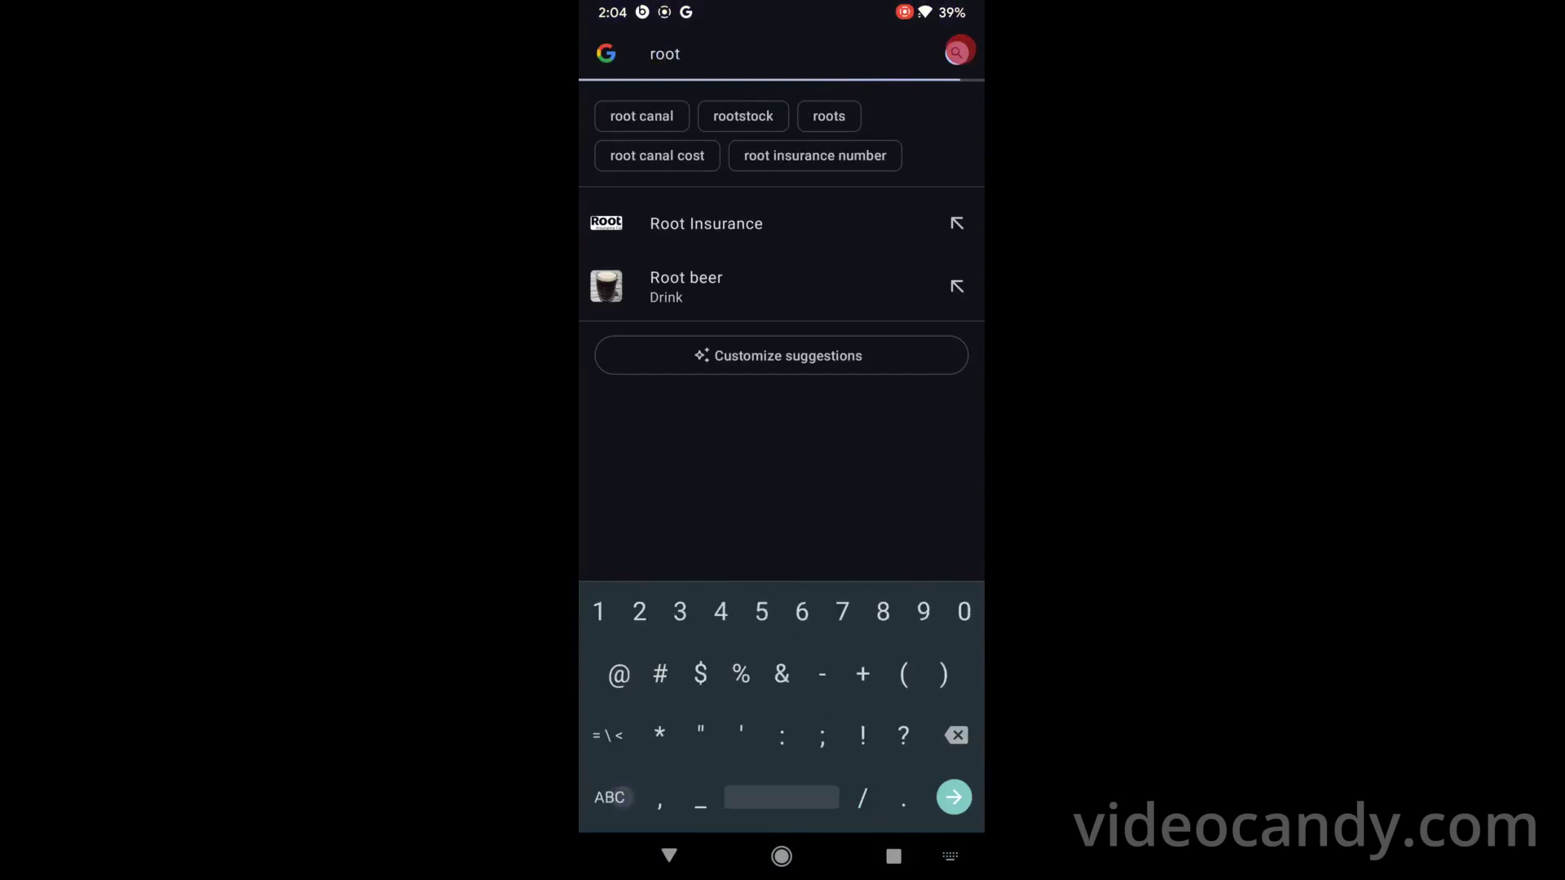
{"action": "type", "text": "468.wordpress.com"}
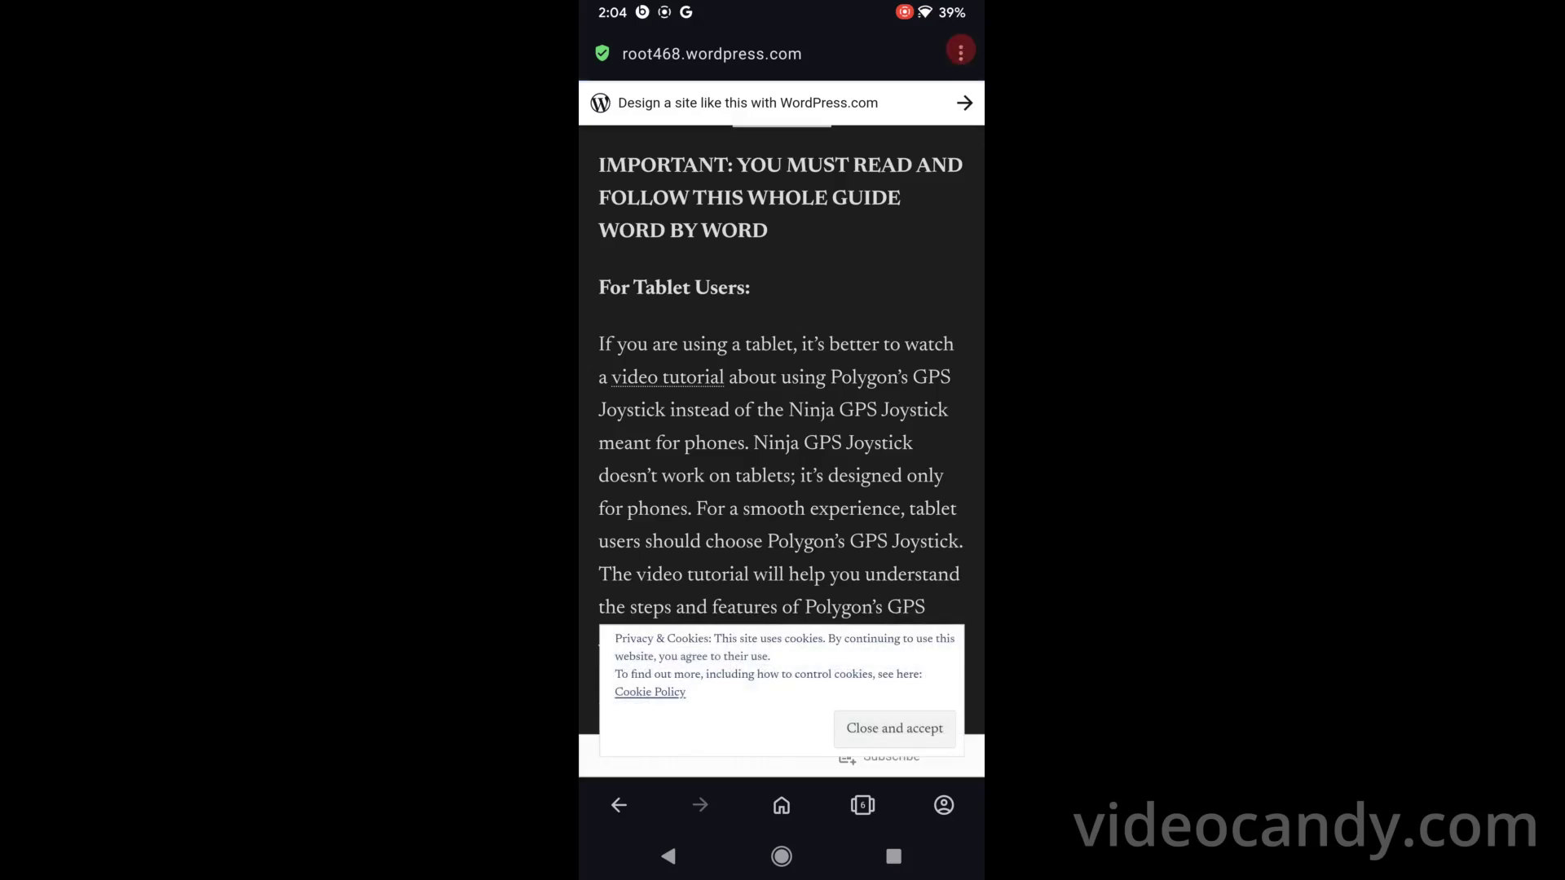
{"action": "scroll", "coordinate": [849, 542], "scroll_direction": "down", "scroll_amount": 10}
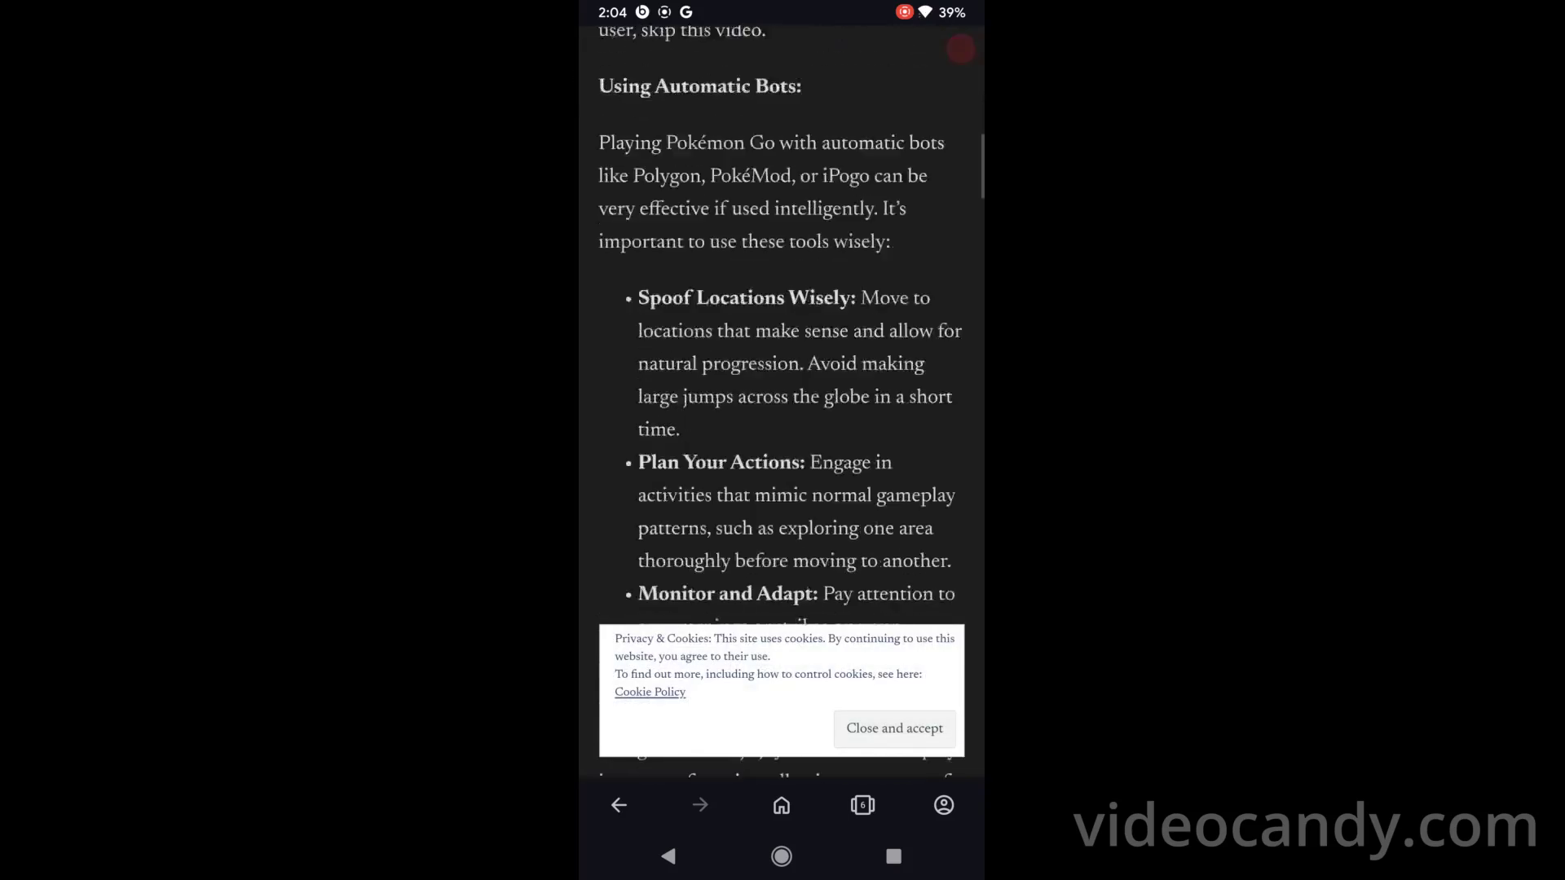
{"action": "scroll", "coordinate": [782, 403], "scroll_direction": "down", "scroll_amount": 3}
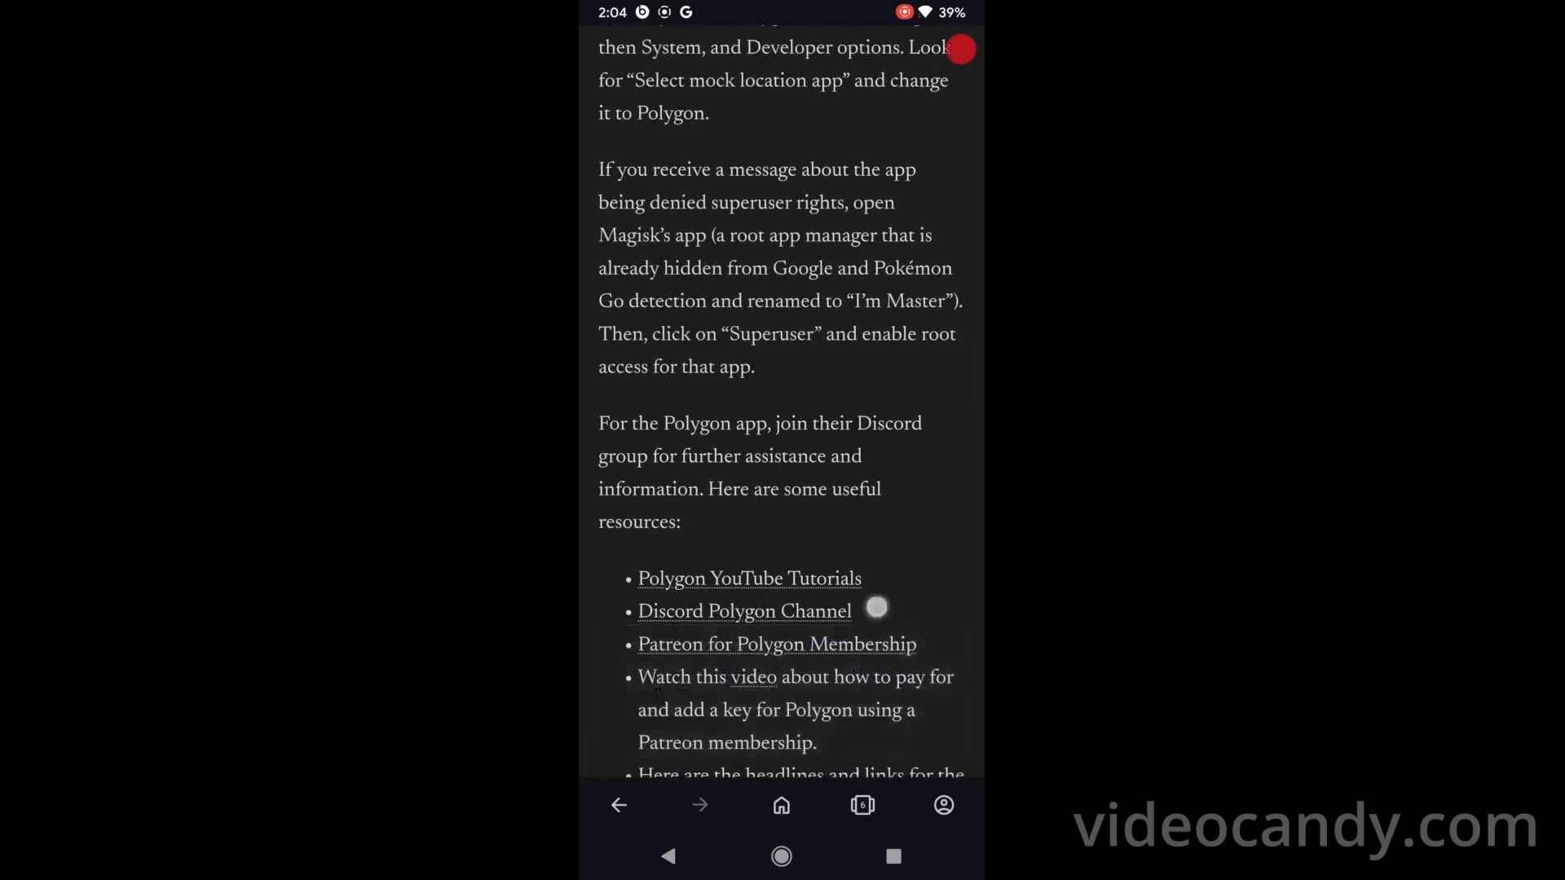
{"action": "scroll", "coordinate": [876, 604], "scroll_direction": "down", "scroll_amount": 10}
{"action": "scroll", "coordinate": [864, 553], "scroll_direction": "down", "scroll_amount": 10}
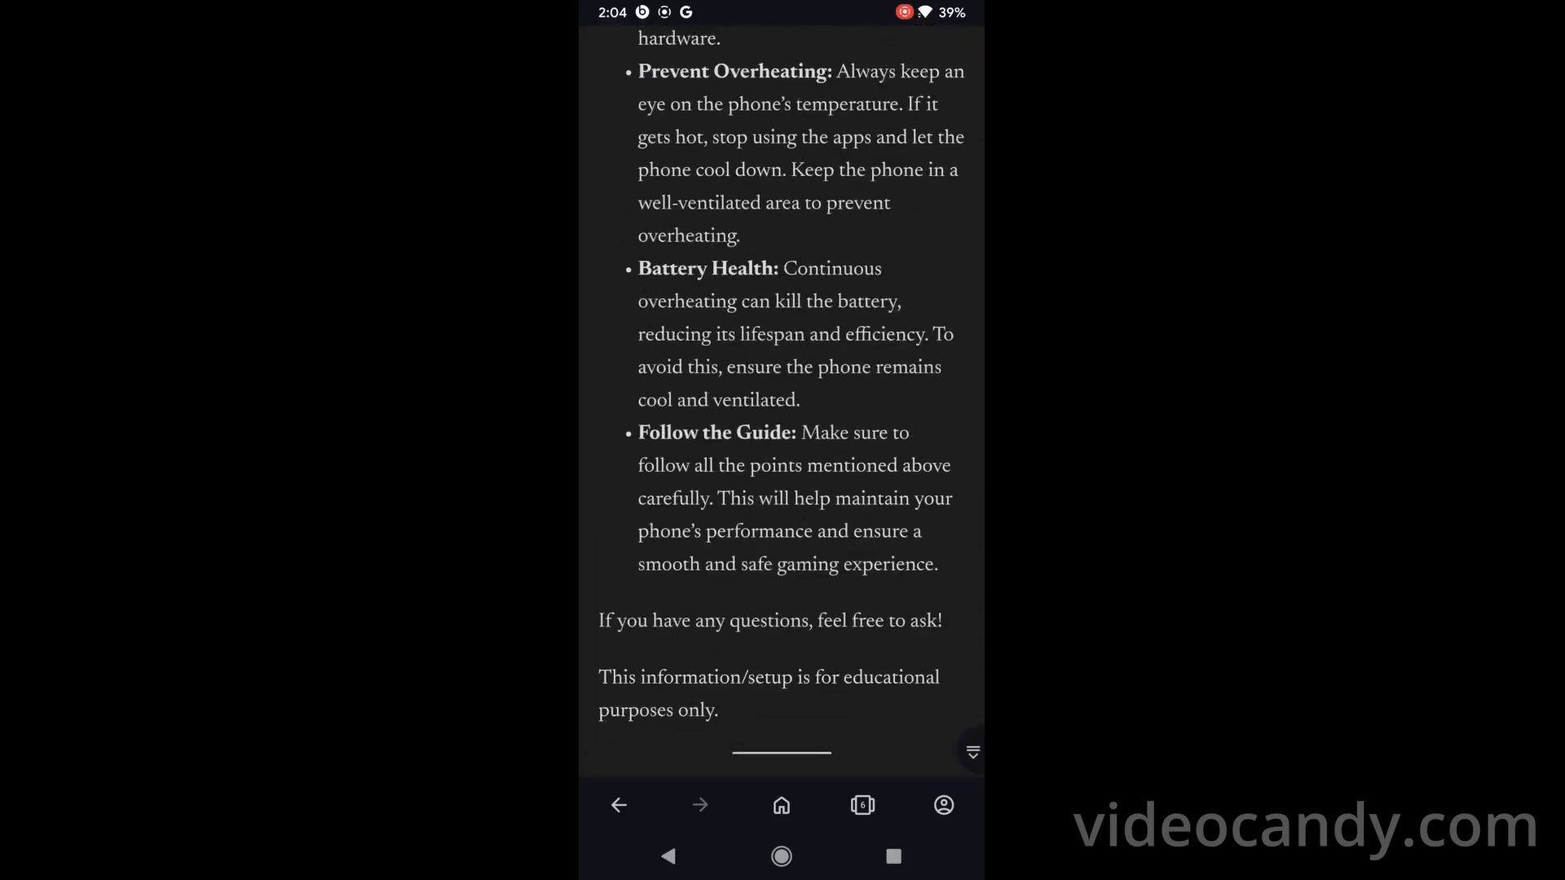
{"action": "scroll", "coordinate": [864, 550], "scroll_direction": "up", "scroll_amount": 5}
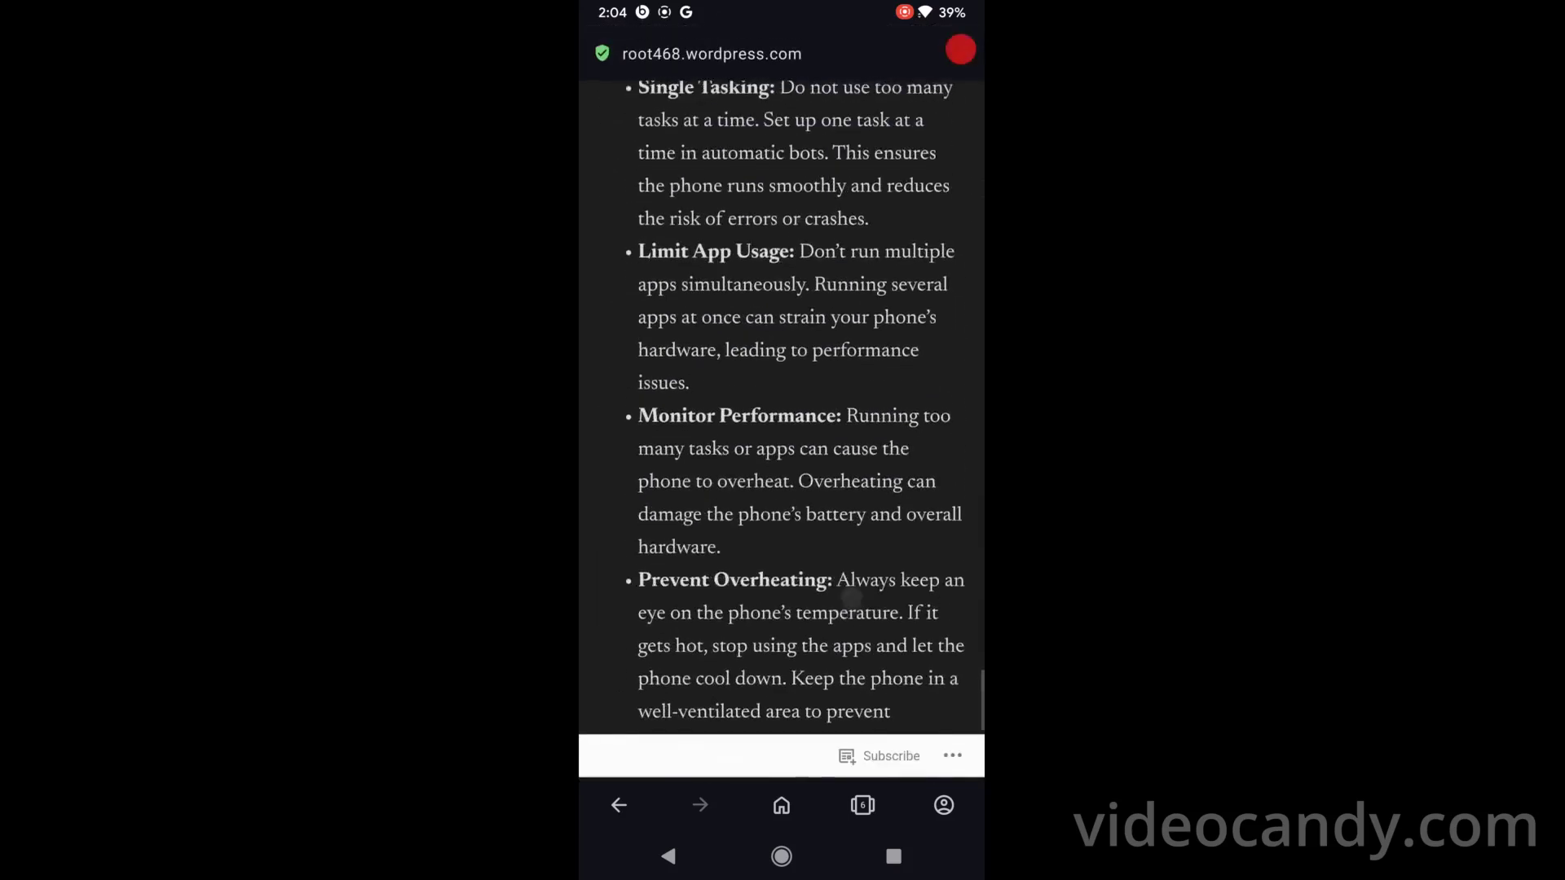
{"action": "scroll", "coordinate": [855, 595], "scroll_direction": "up", "scroll_amount": 2}
{"action": "scroll", "coordinate": [796, 594], "scroll_direction": "up", "scroll_amount": 2}
{"action": "scroll", "coordinate": [849, 600], "scroll_direction": "up", "scroll_amount": 2}
{"action": "scroll", "coordinate": [751, 444], "scroll_direction": "up", "scroll_amount": 2}
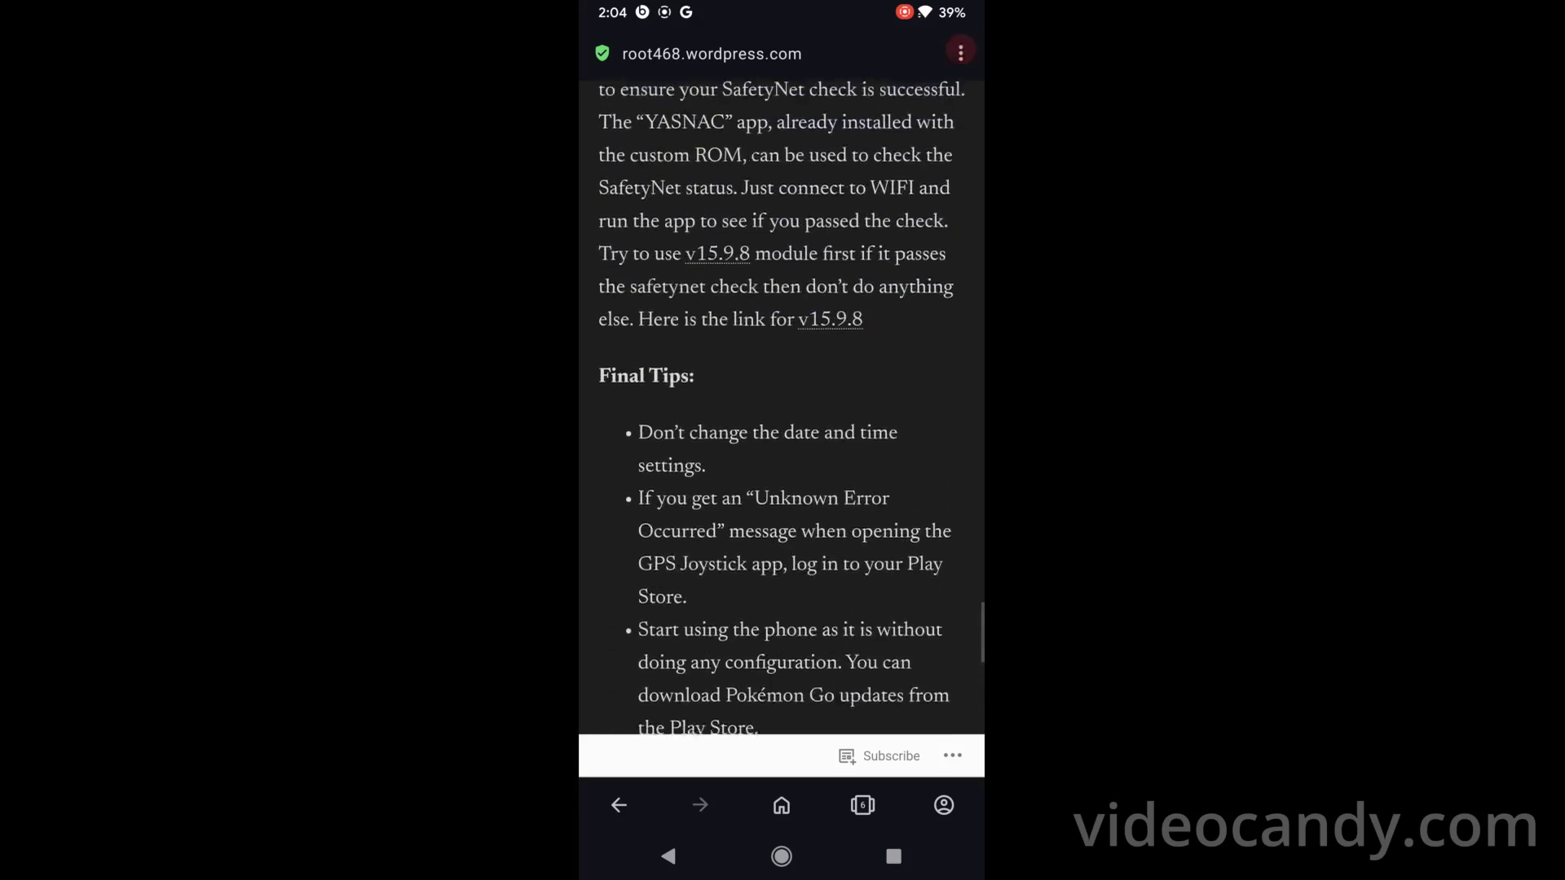
{"action": "scroll", "coordinate": [844, 549], "scroll_direction": "up", "scroll_amount": 2}
{"action": "scroll", "coordinate": [848, 444], "scroll_direction": "up", "scroll_amount": 2}
{"action": "scroll", "coordinate": [807, 514], "scroll_direction": "up", "scroll_amount": 5}
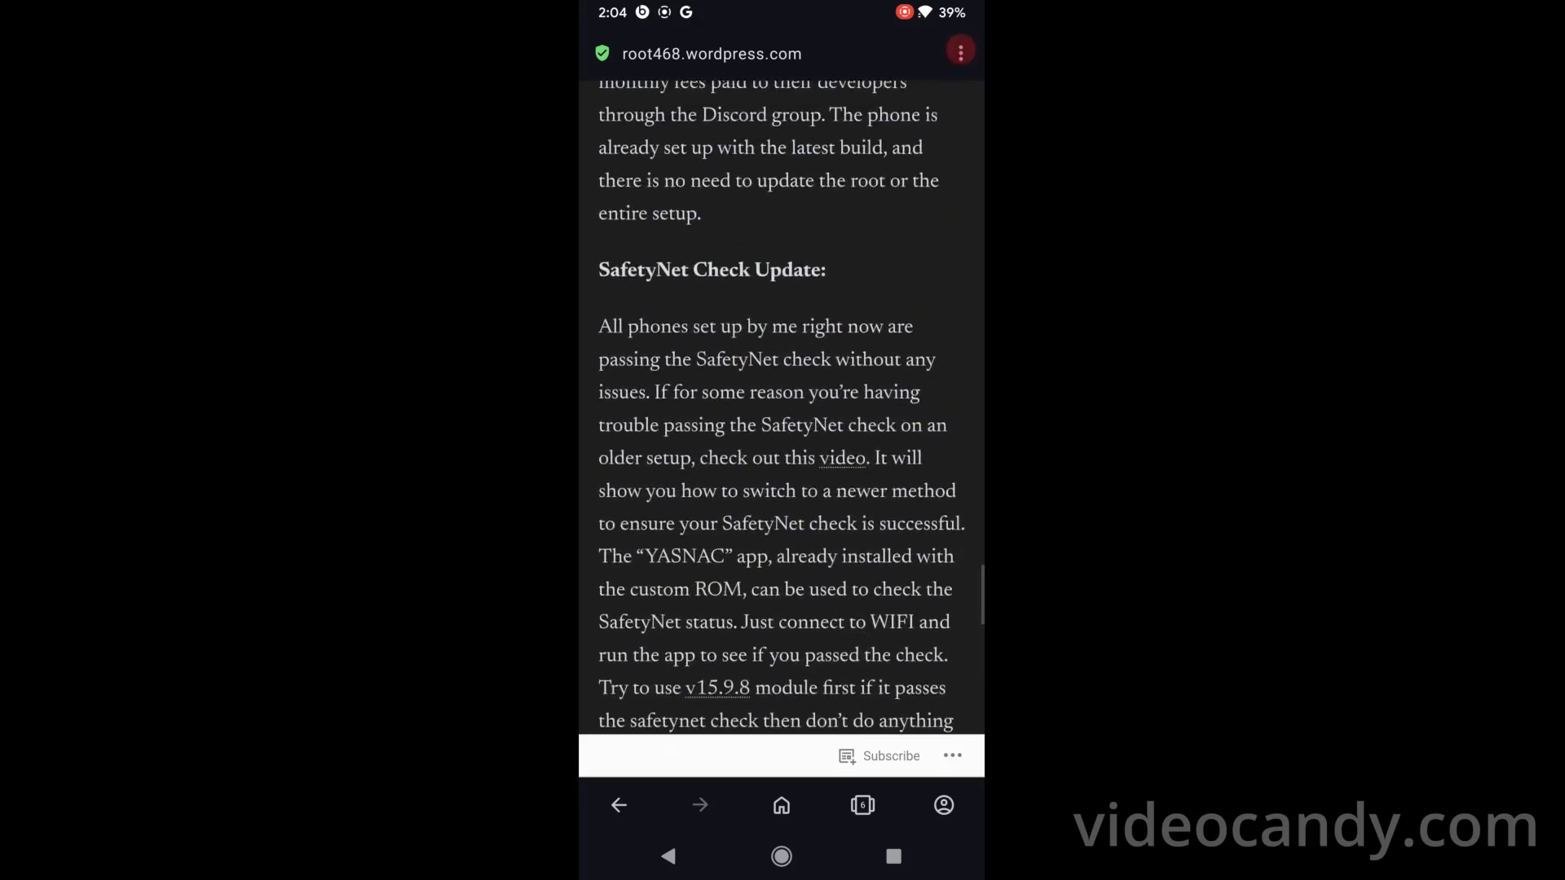
{"action": "scroll", "coordinate": [856, 489], "scroll_direction": "down", "scroll_amount": 2}
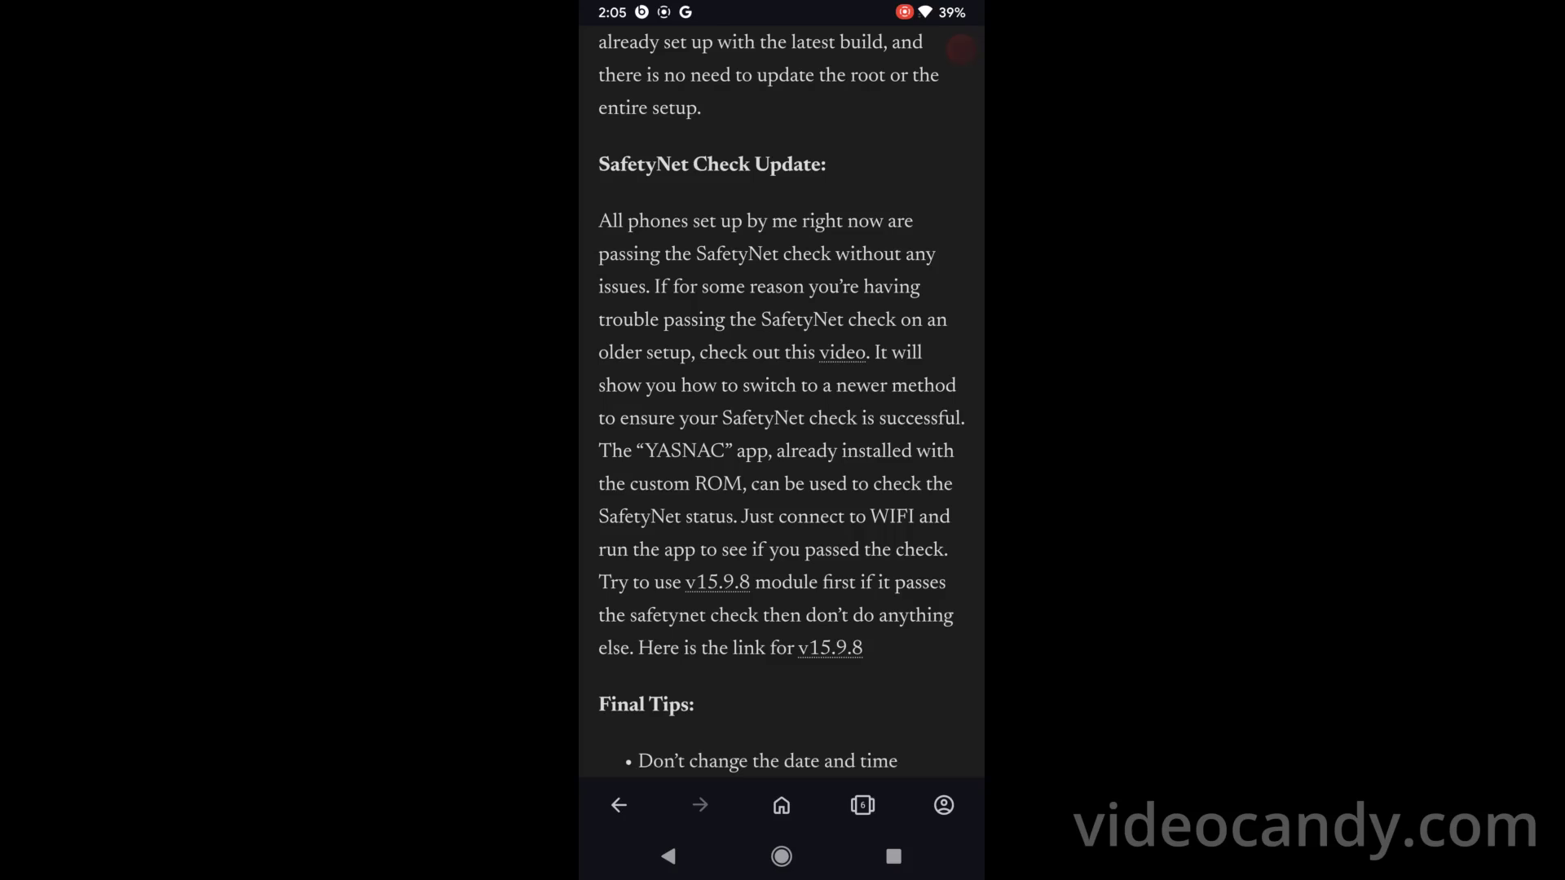
{"action": "left_click_drag", "start_coordinate": [850, 499], "coordinate": [850, 410]}
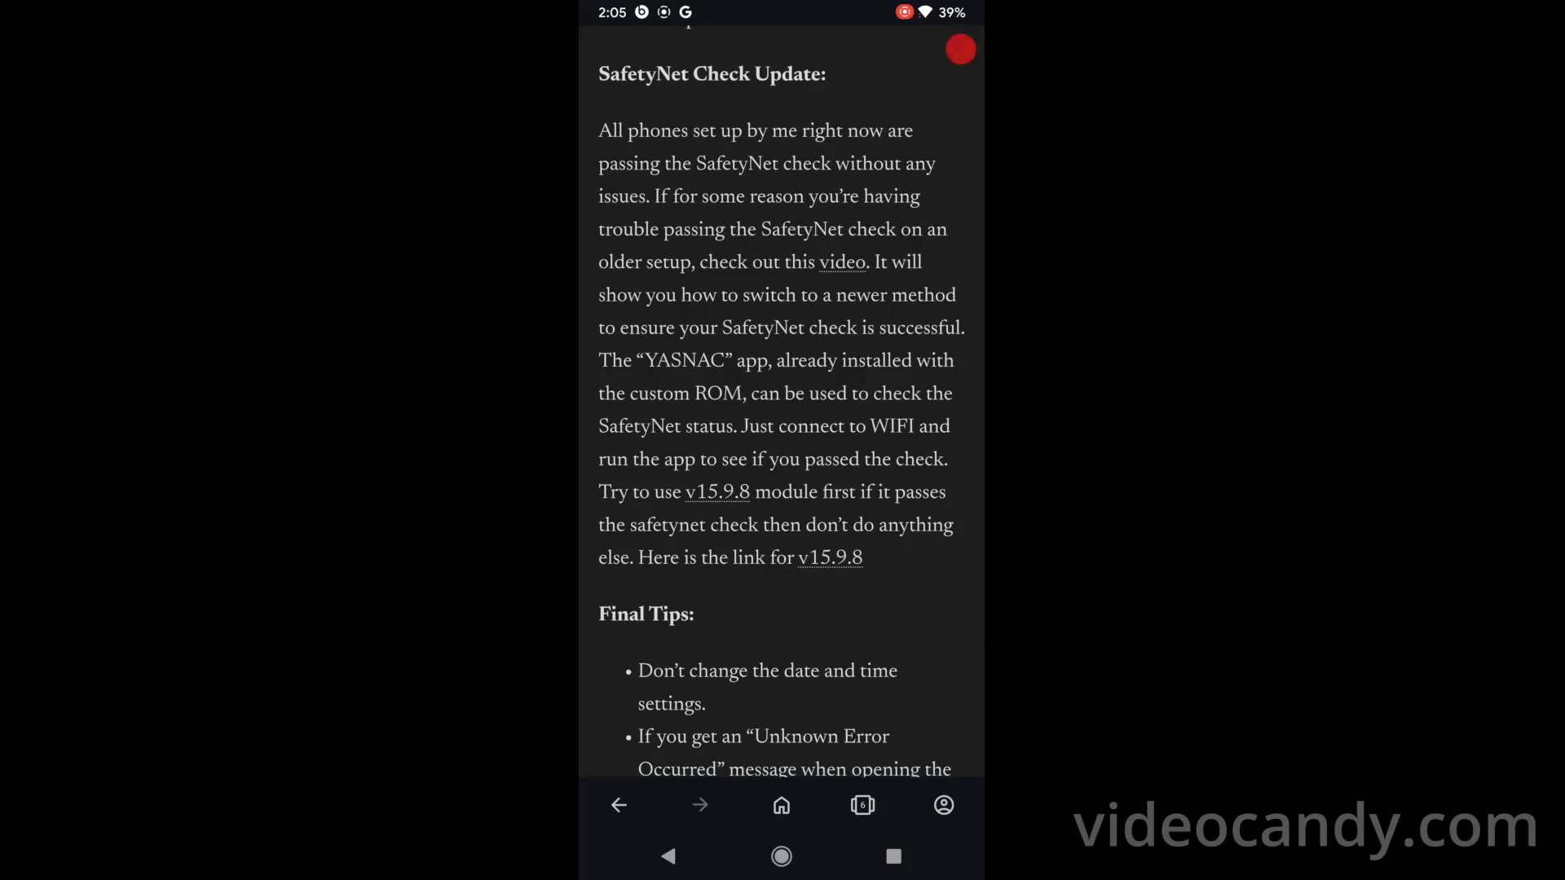
Download PlayIntegrityFix_v15.9.8.zip from the GitHub v15.9.8 release page, then return home.
{"action": "left_click", "coordinate": [718, 492]}
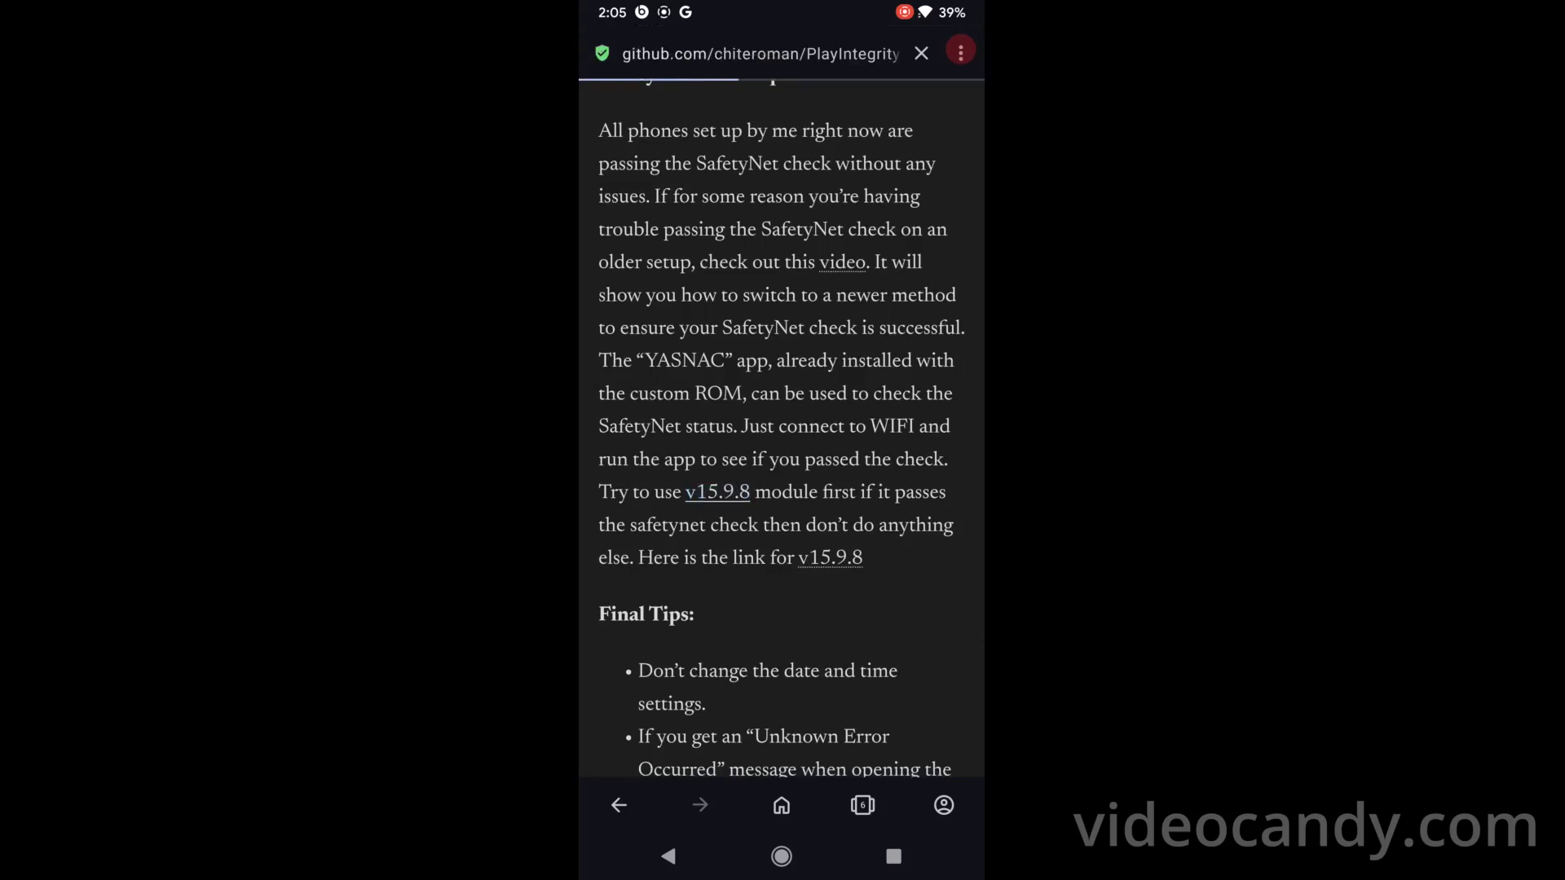
{"action": "left_click", "coordinate": [960, 49]}
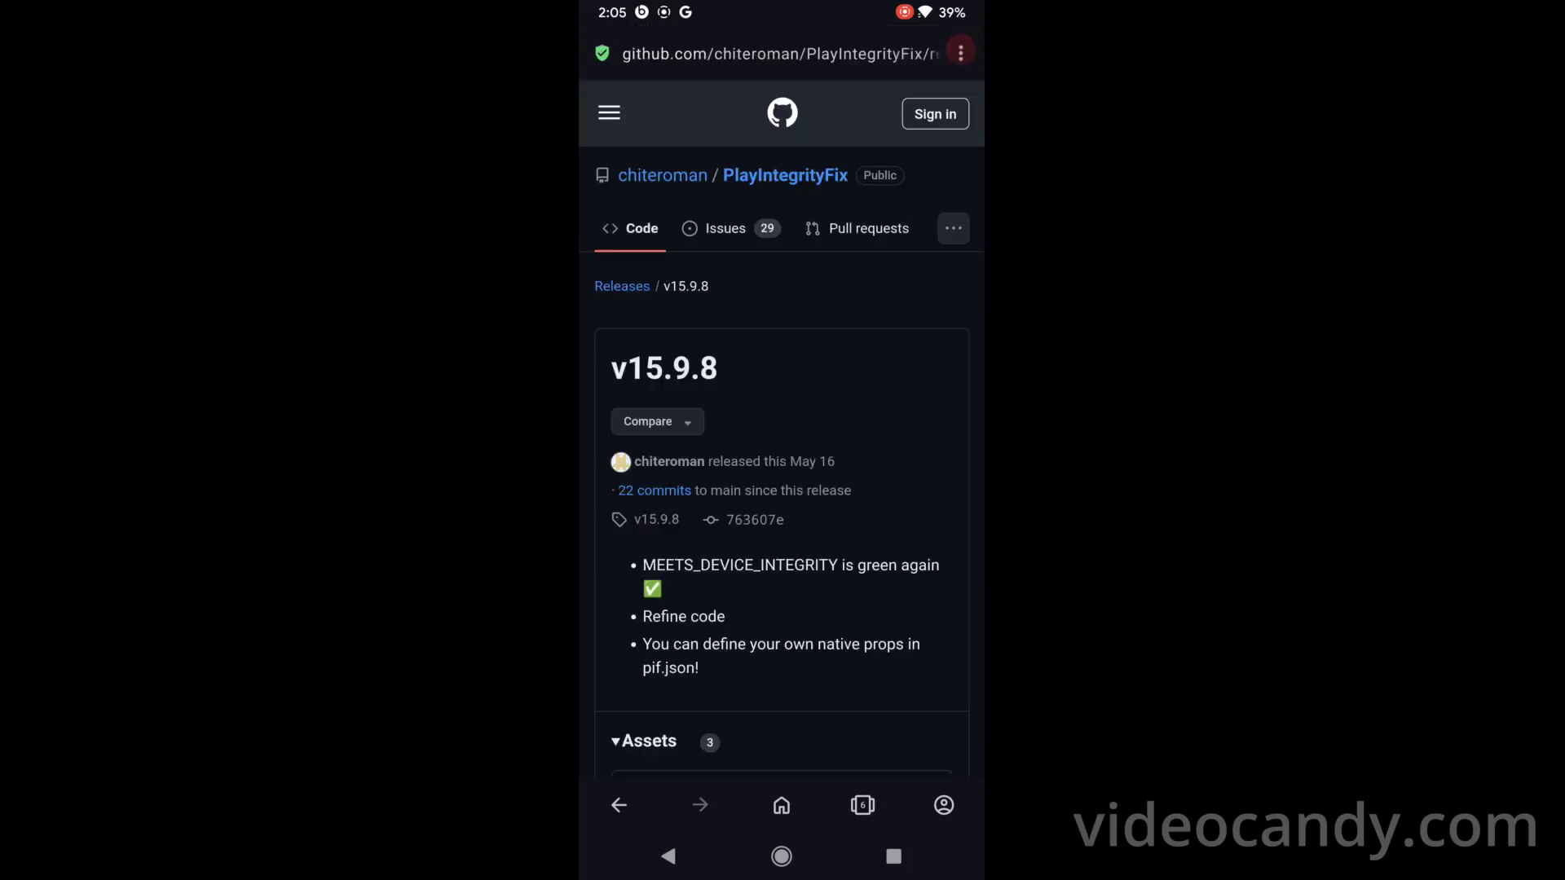
{"action": "scroll", "coordinate": [839, 429], "scroll_direction": "down", "scroll_amount": 2}
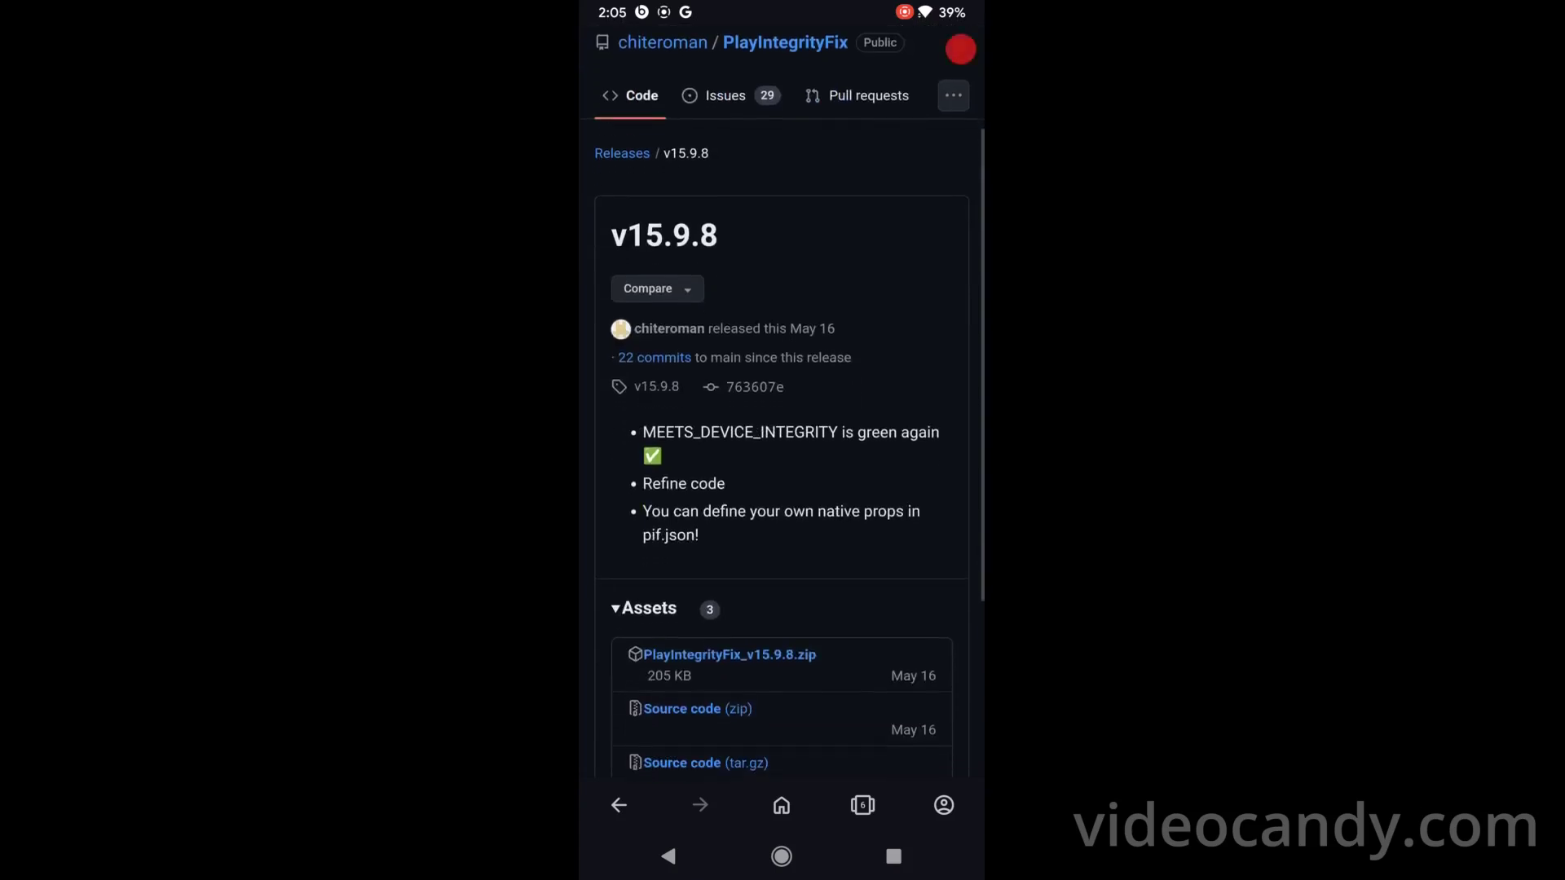
{"action": "scroll", "coordinate": [827, 502], "scroll_direction": "down", "scroll_amount": 3}
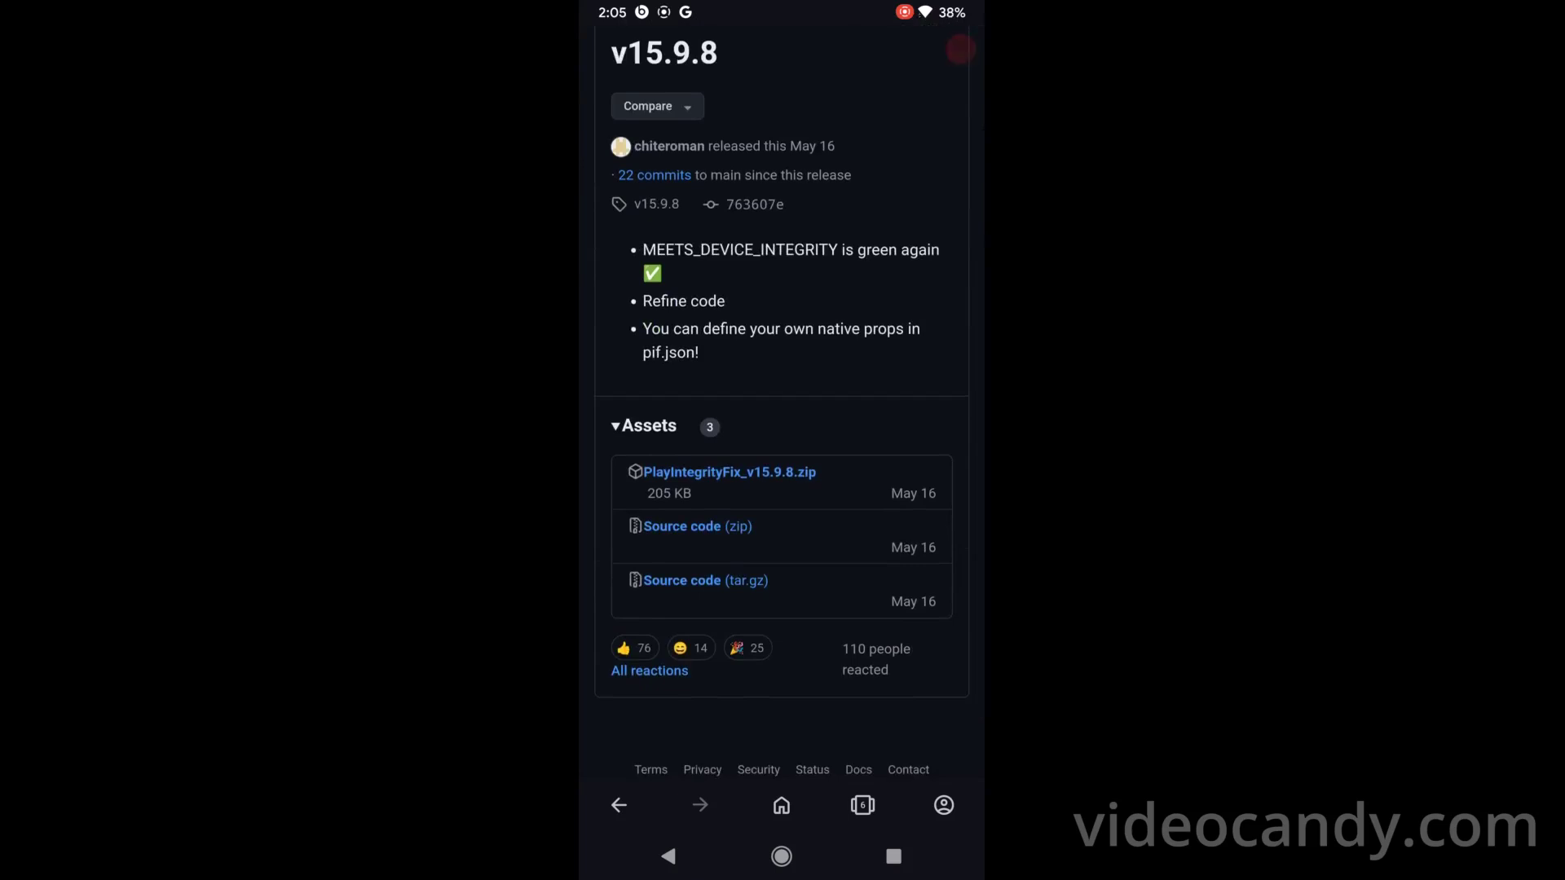
{"action": "left_click", "coordinate": [730, 472]}
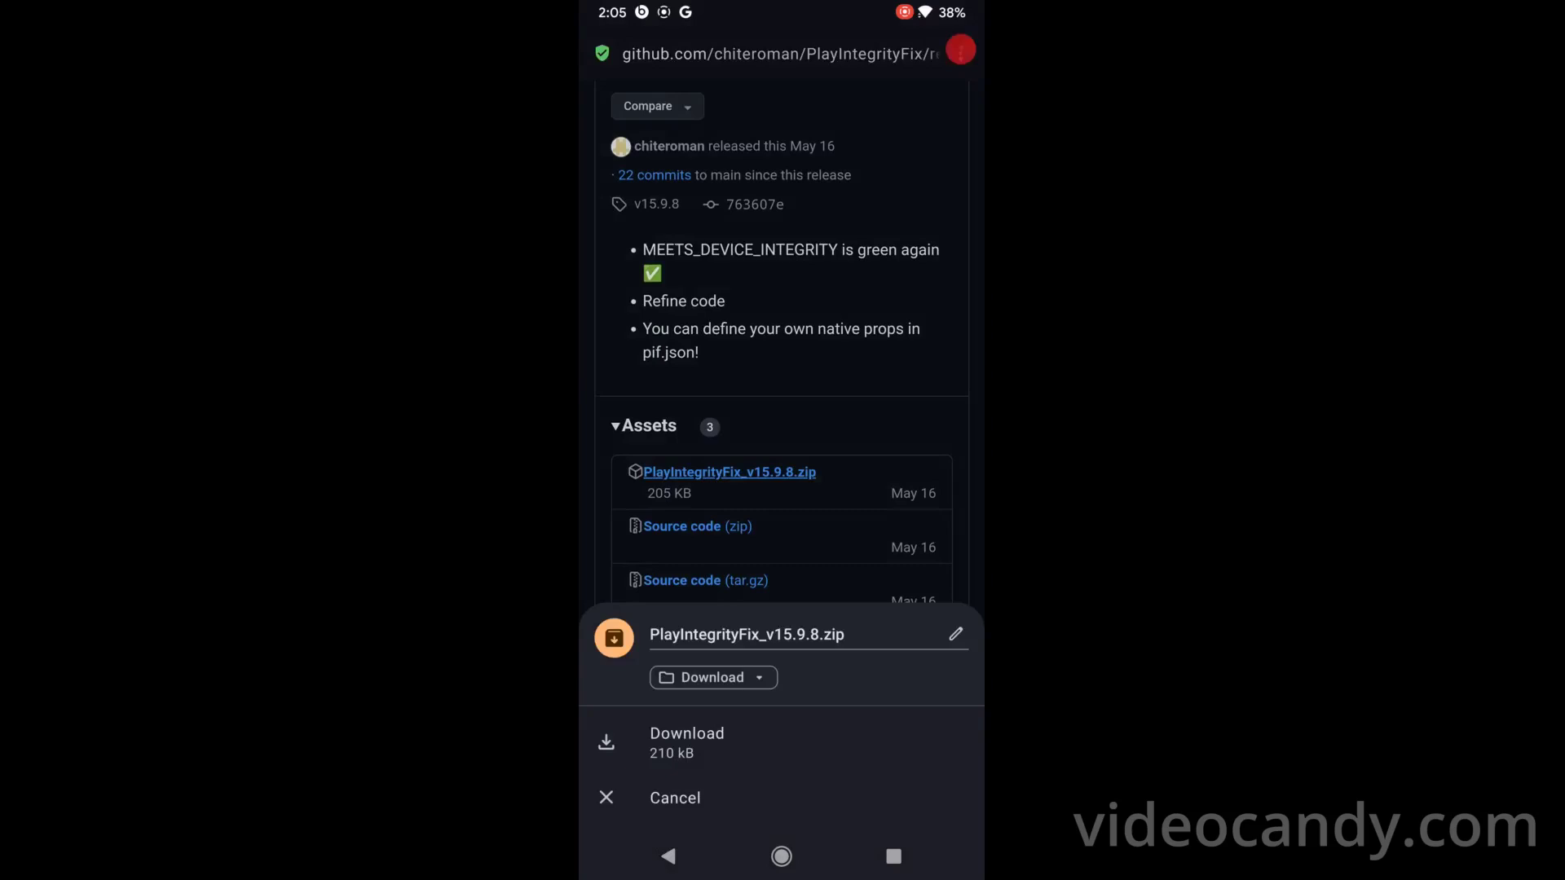
{"action": "left_click", "coordinate": [687, 743]}
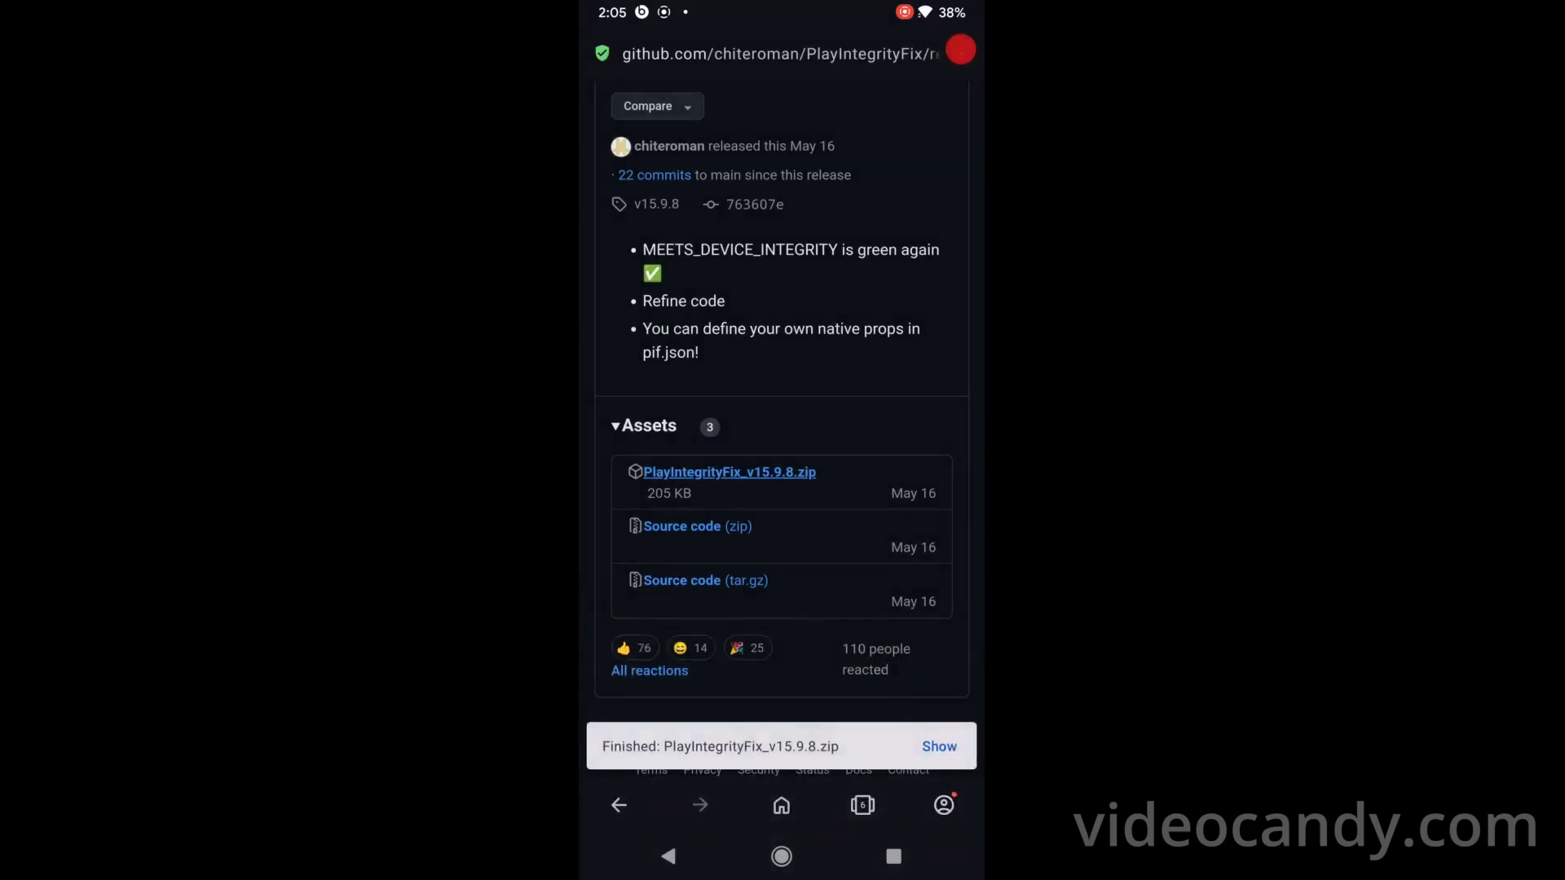
{"action": "left_click", "coordinate": [782, 857]}
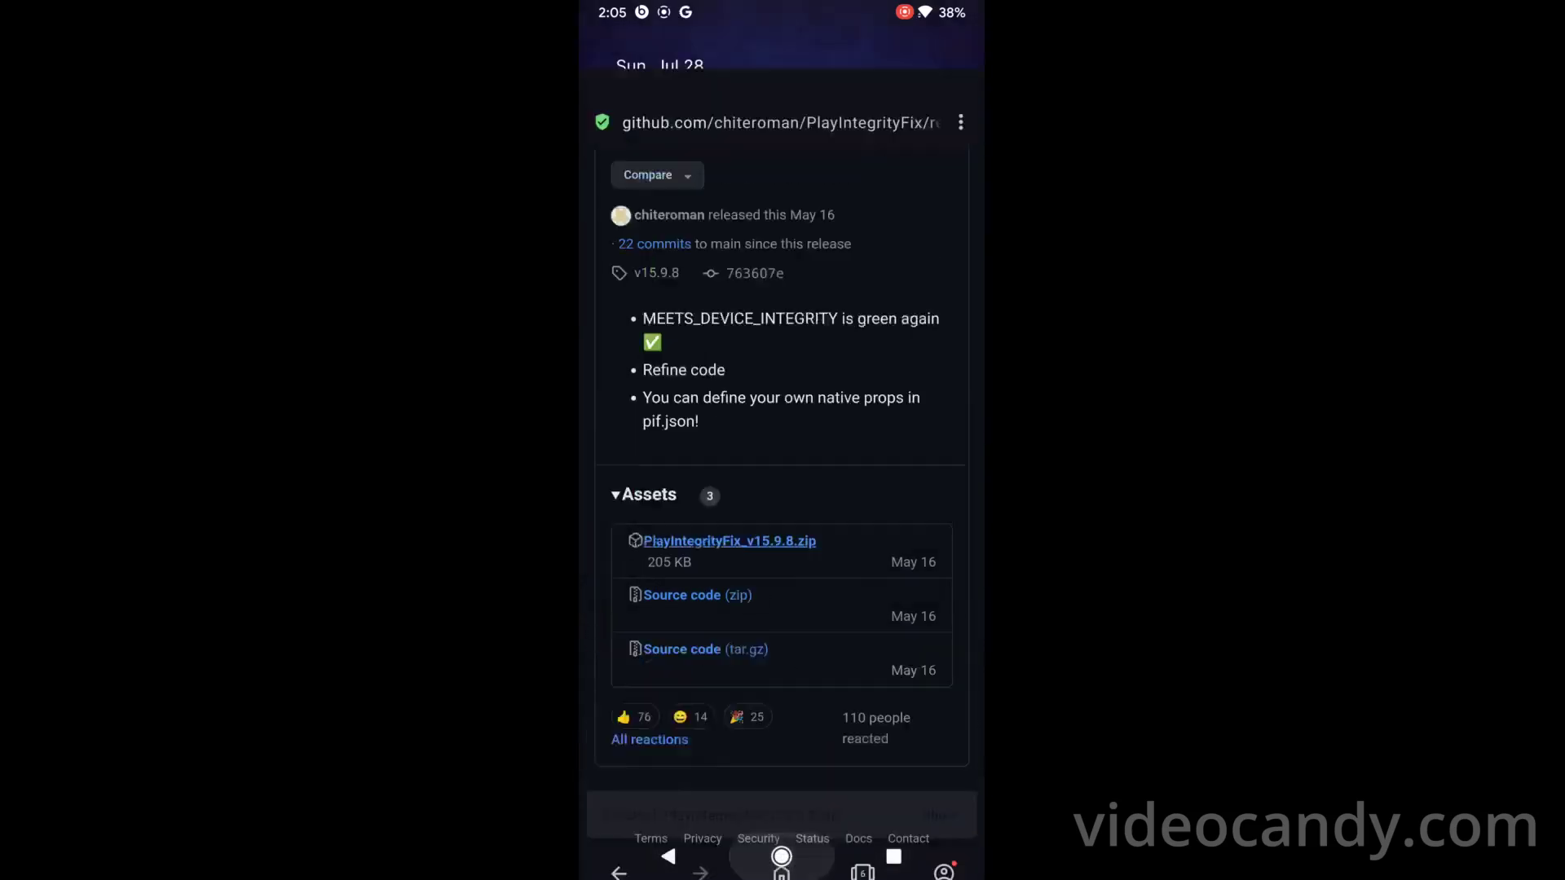
Open Magisk's Modules list and choose Install from storage.
{"action": "left_click_drag", "start_coordinate": [782, 674], "coordinate": [781, 307]}
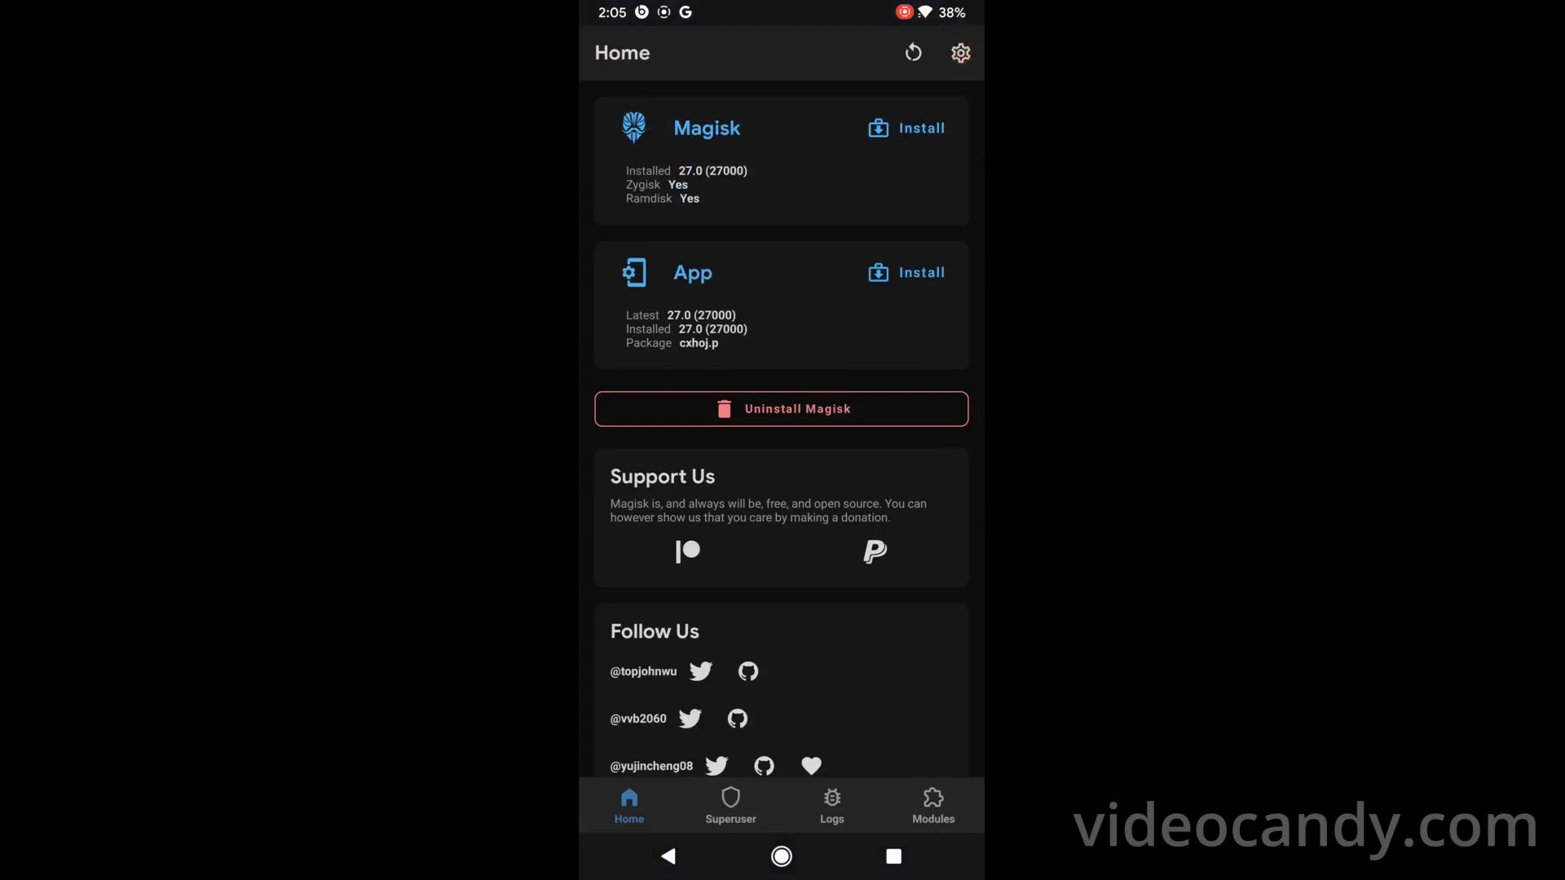
{"action": "left_click", "coordinate": [933, 807]}
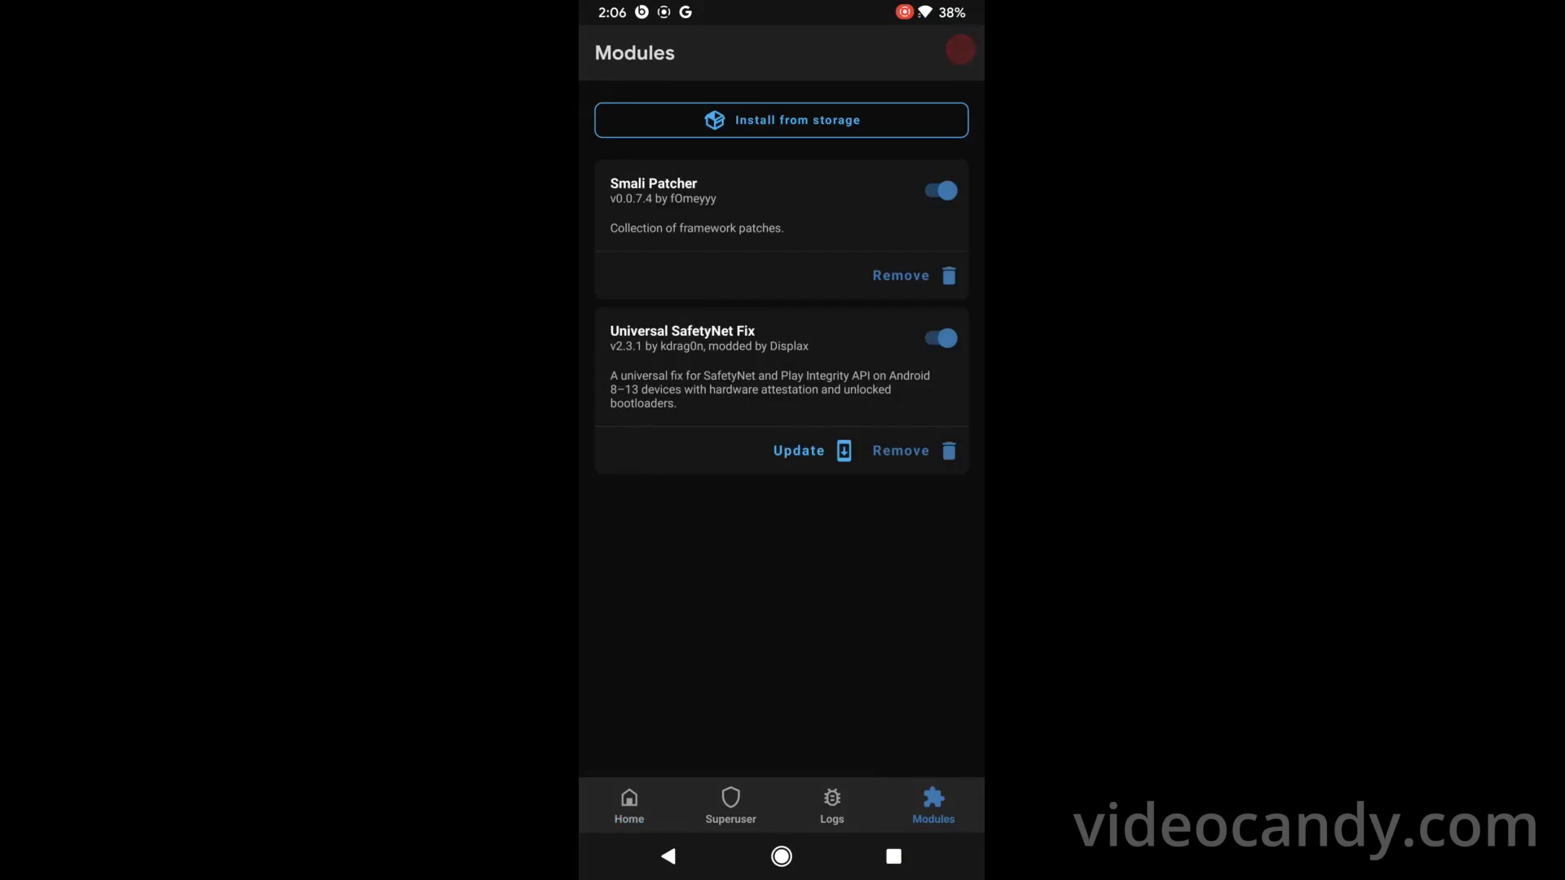
{"action": "left_click", "coordinate": [781, 120]}
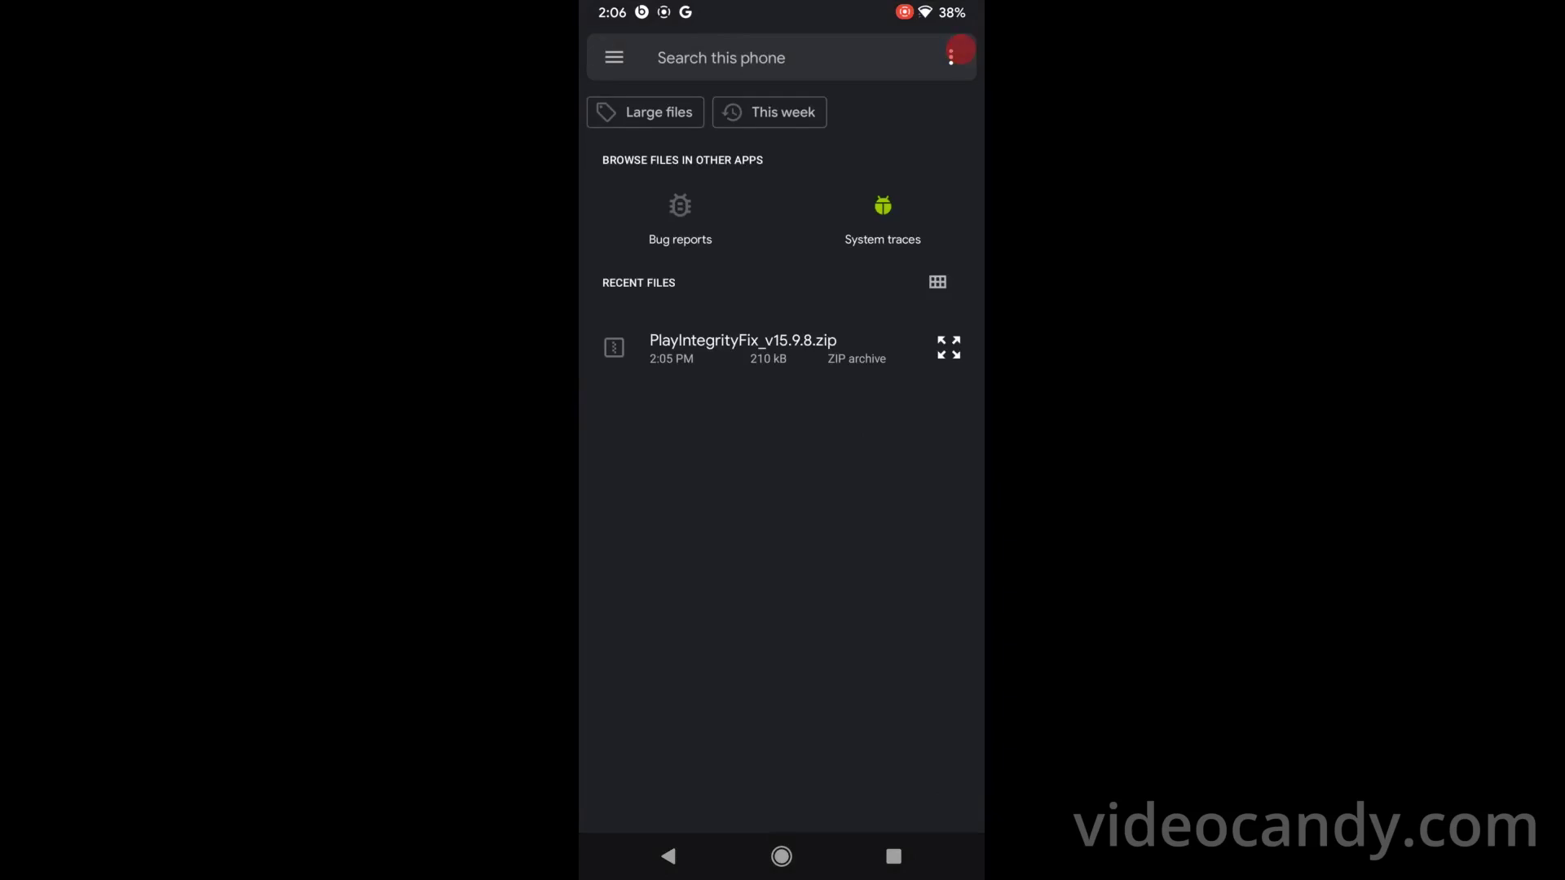
Pick PlayIntegrityFix_v15.9.8.zip from LM-V405's Download folder.
{"action": "left_click", "coordinate": [614, 58]}
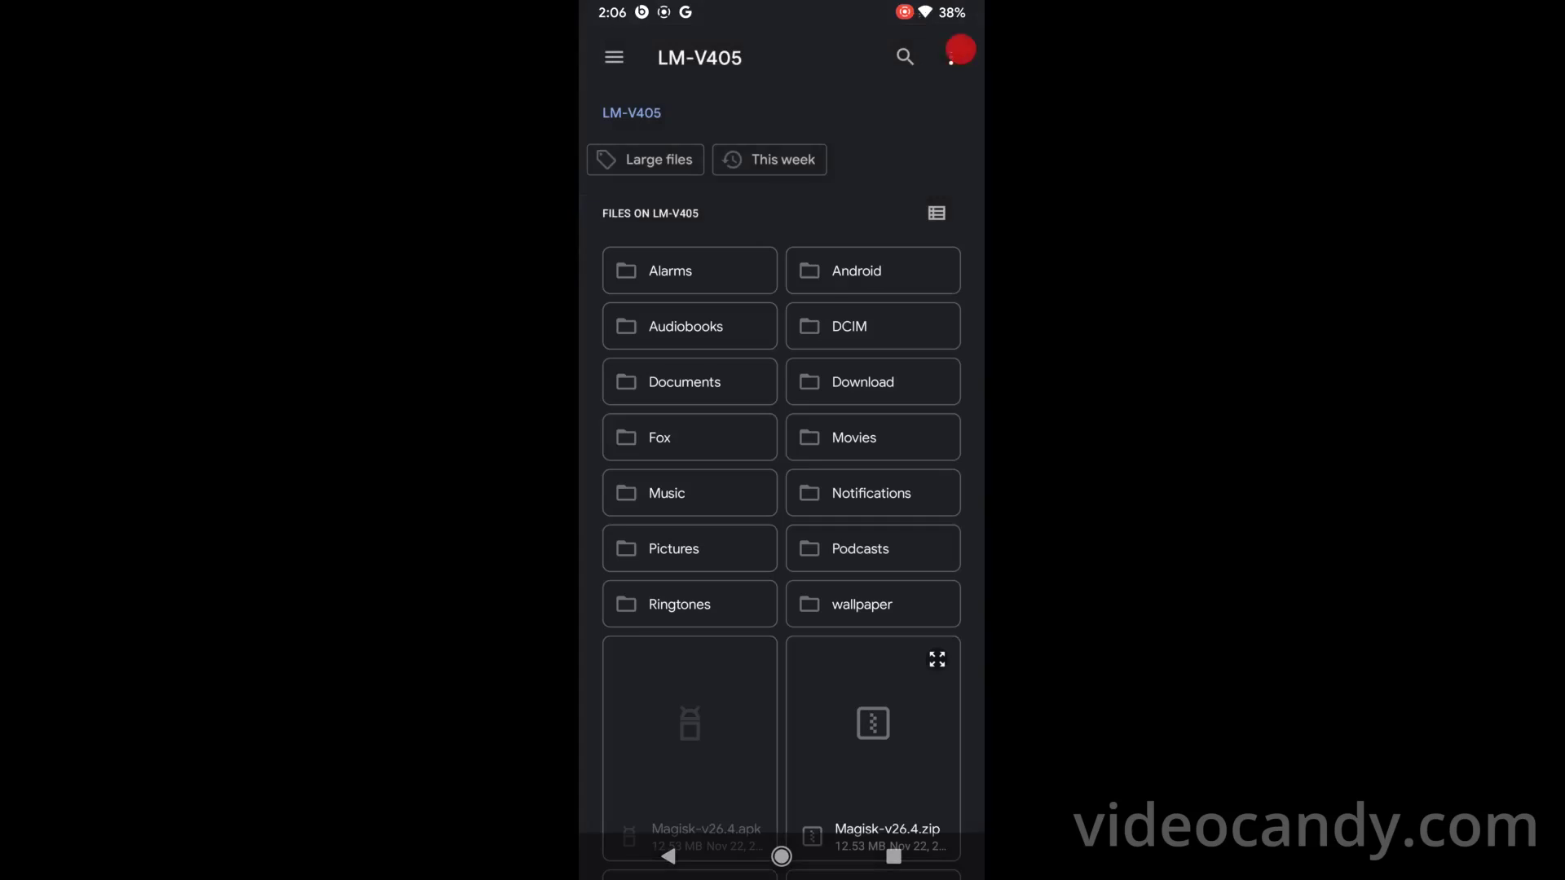
{"action": "left_click", "coordinate": [871, 382]}
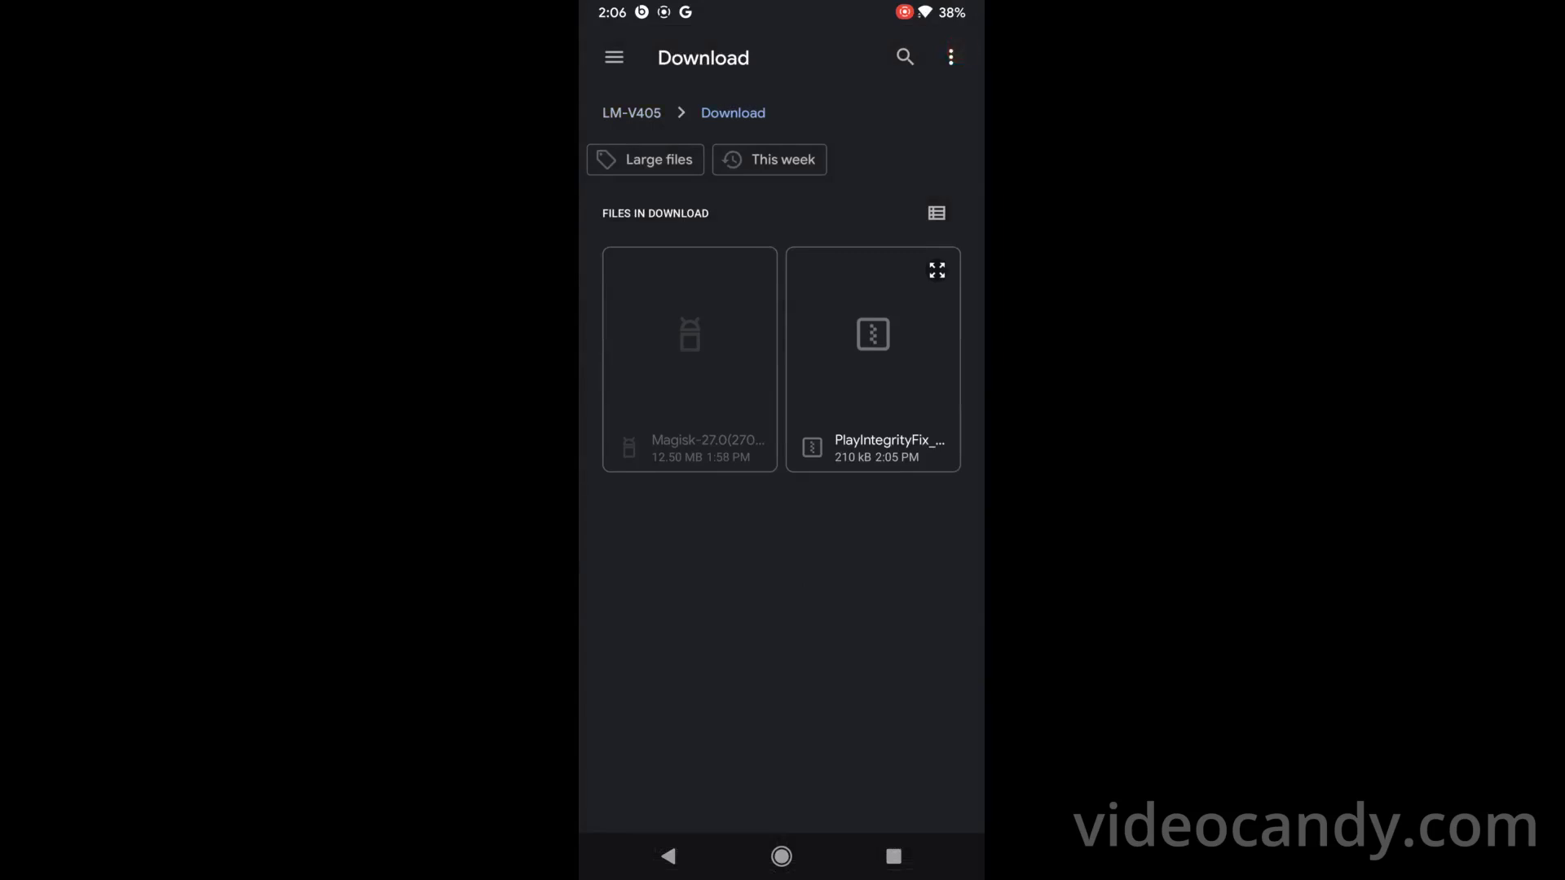
{"action": "left_click", "coordinate": [886, 417]}
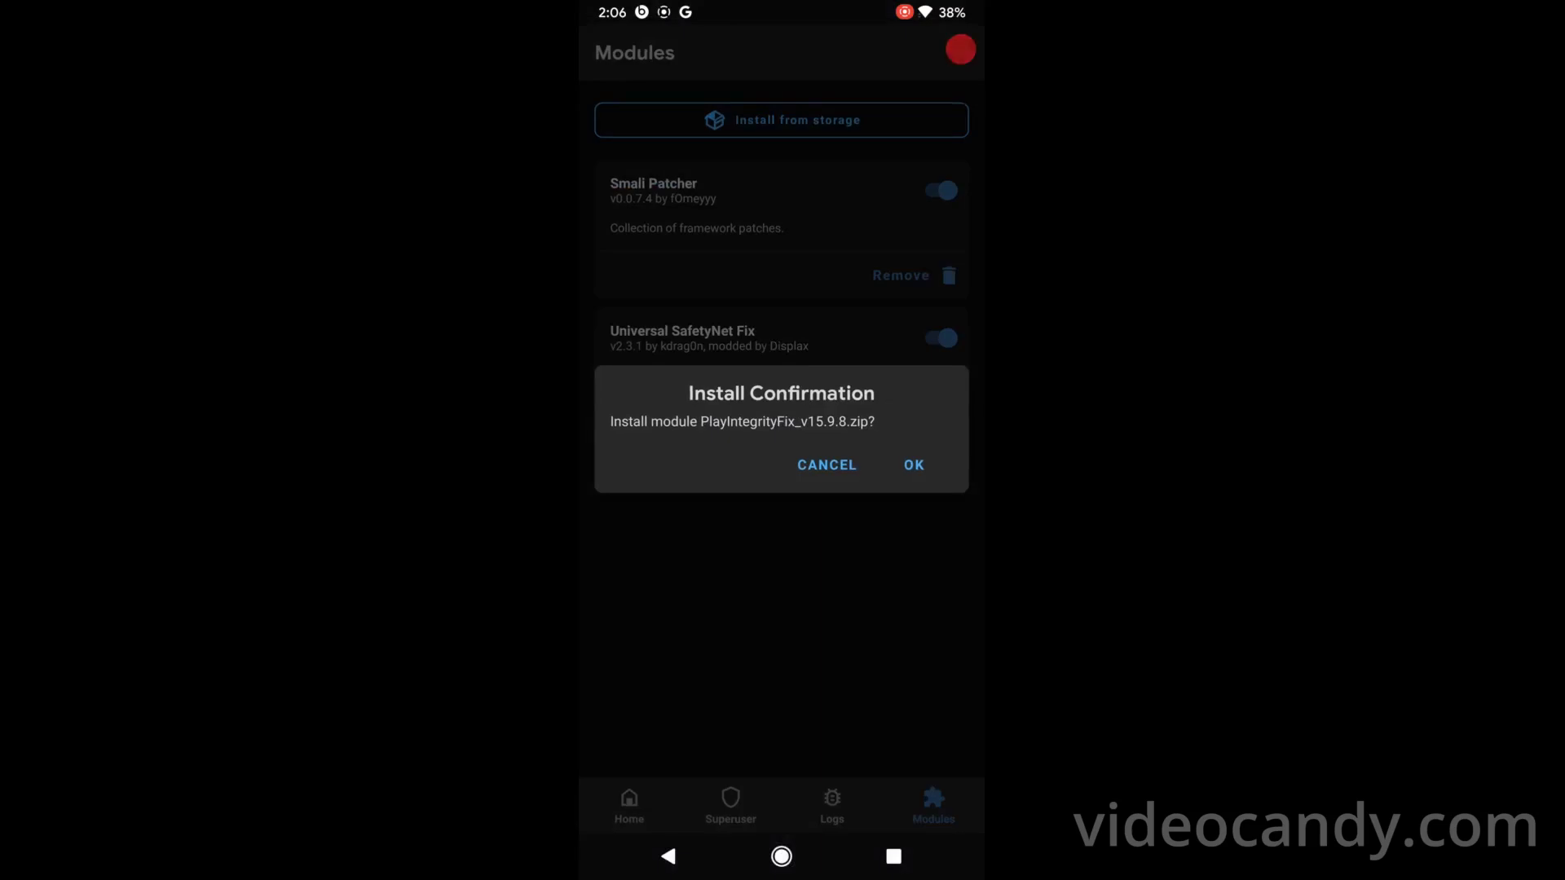
Confirm the PlayIntegrityFix module install, then start a new SafetyNet check in YASNAC.
{"action": "left_click", "coordinate": [913, 466]}
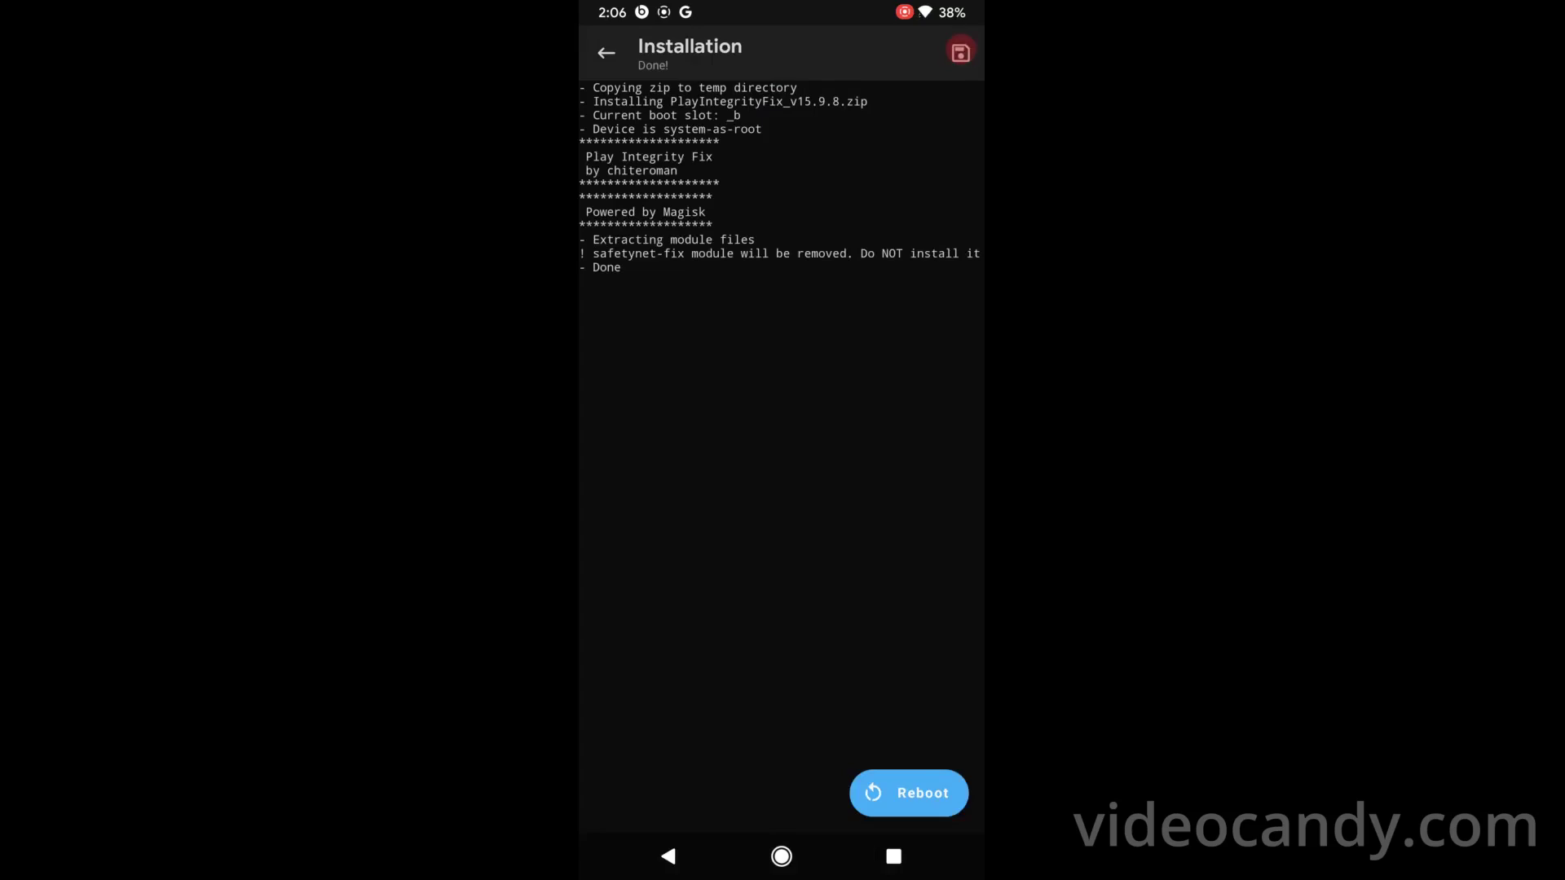
{"action": "key", "text": "super"}
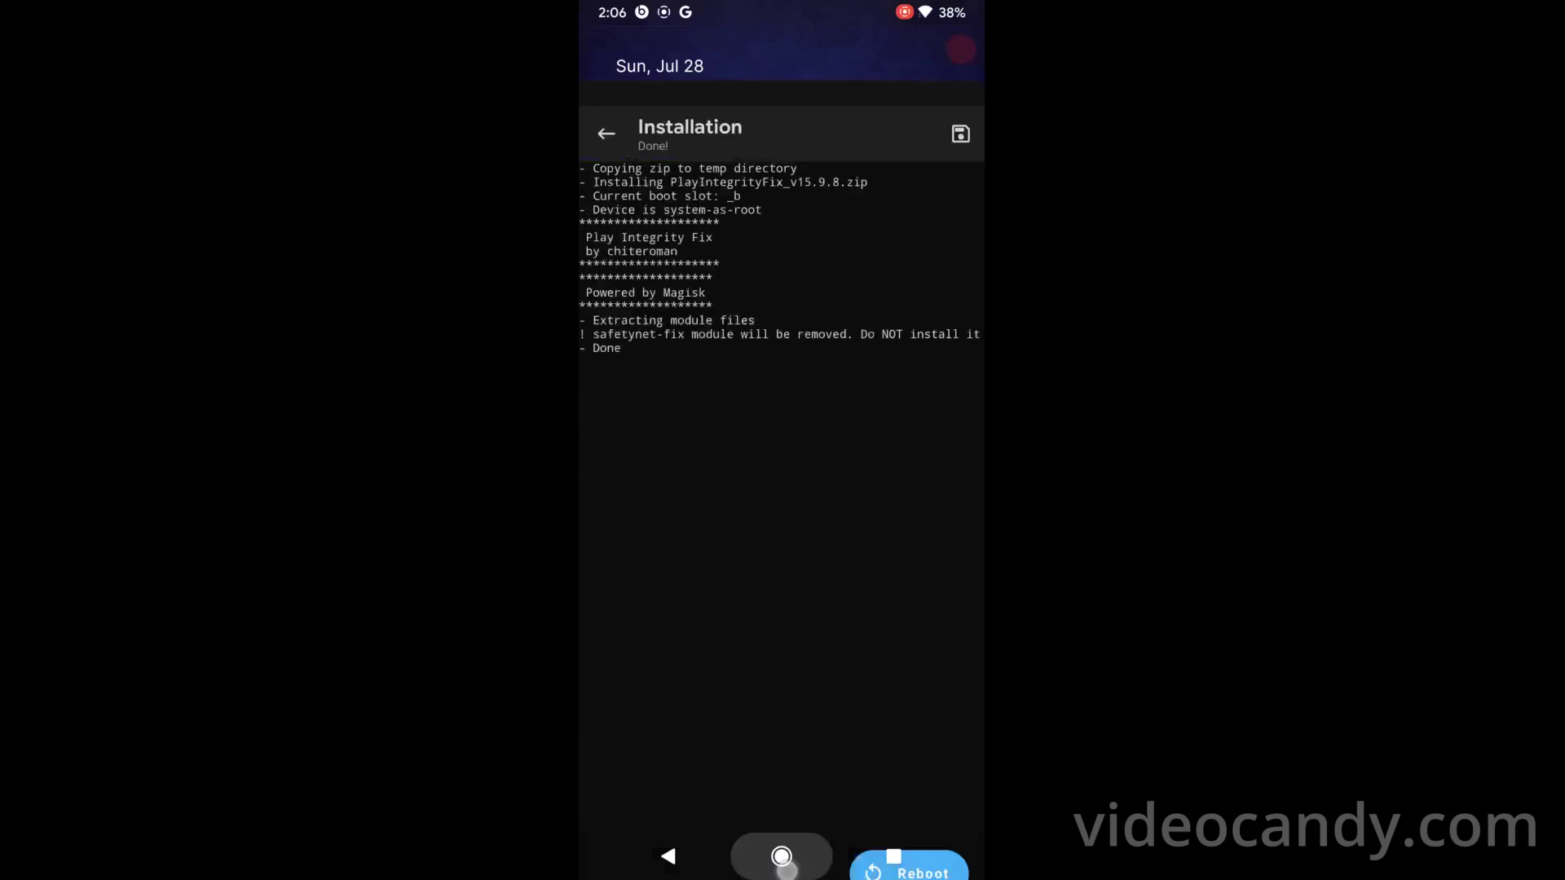
{"action": "left_click", "coordinate": [618, 645]}
{"action": "left_click", "coordinate": [806, 649]}
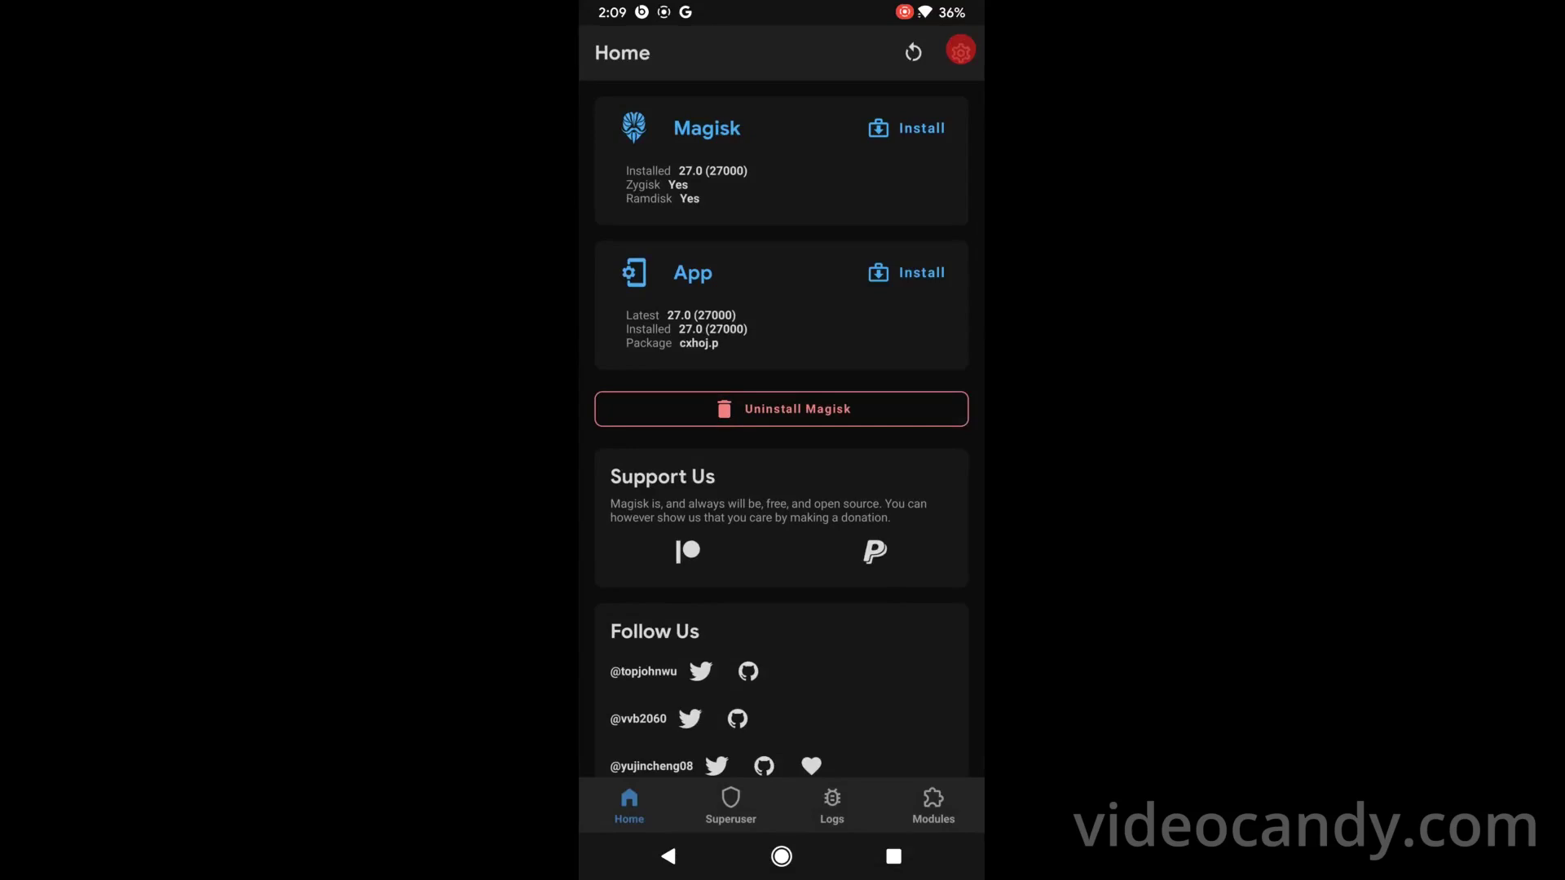
{"action": "left_click", "coordinate": [932, 807]}
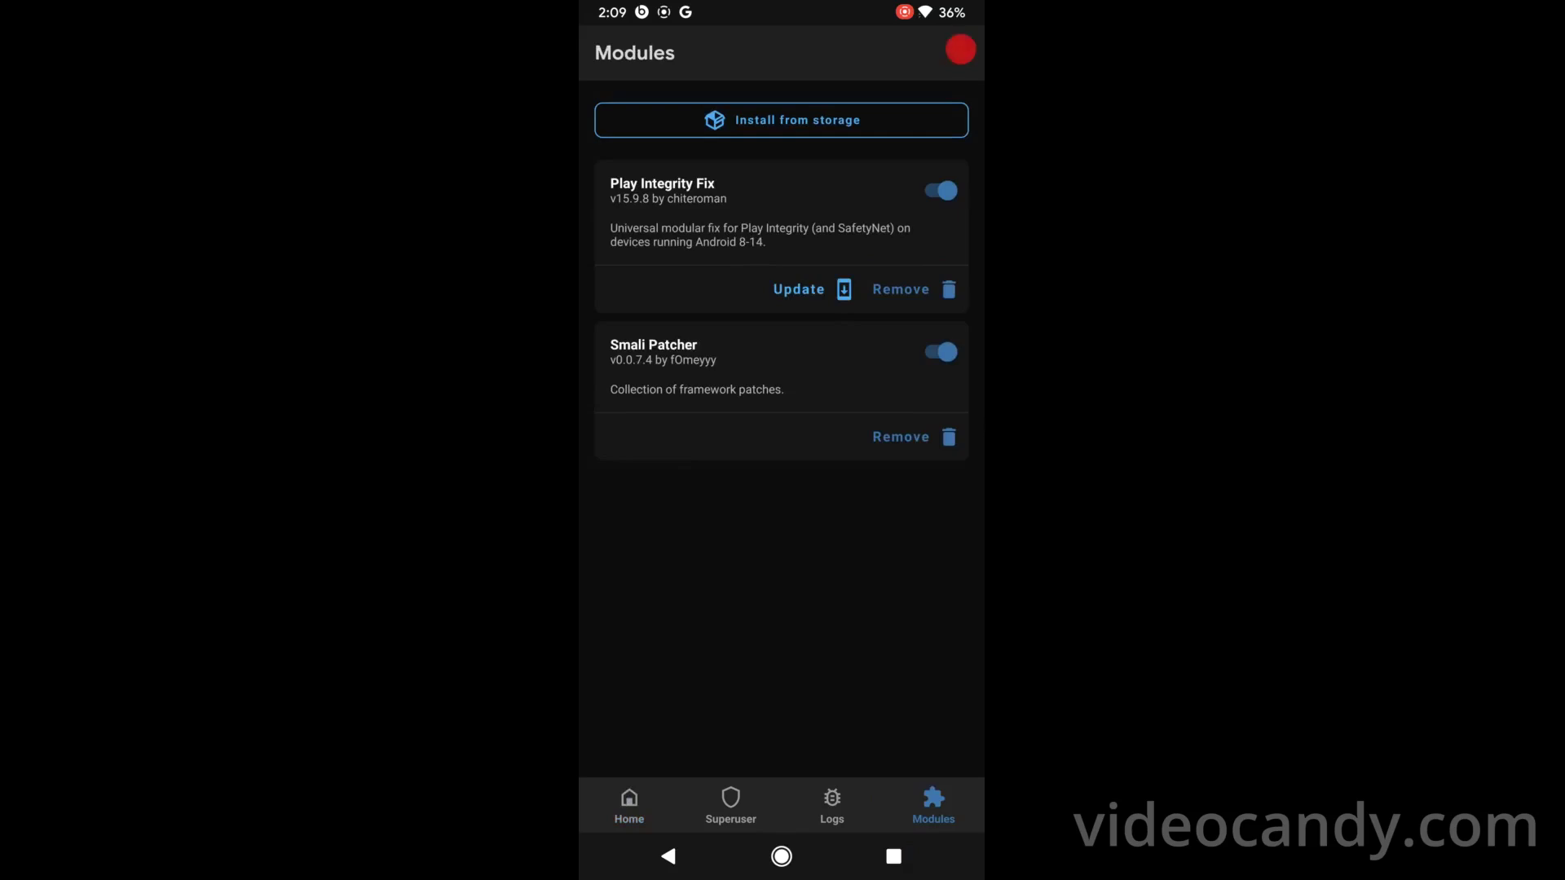
{"action": "left_click", "coordinate": [939, 353]}
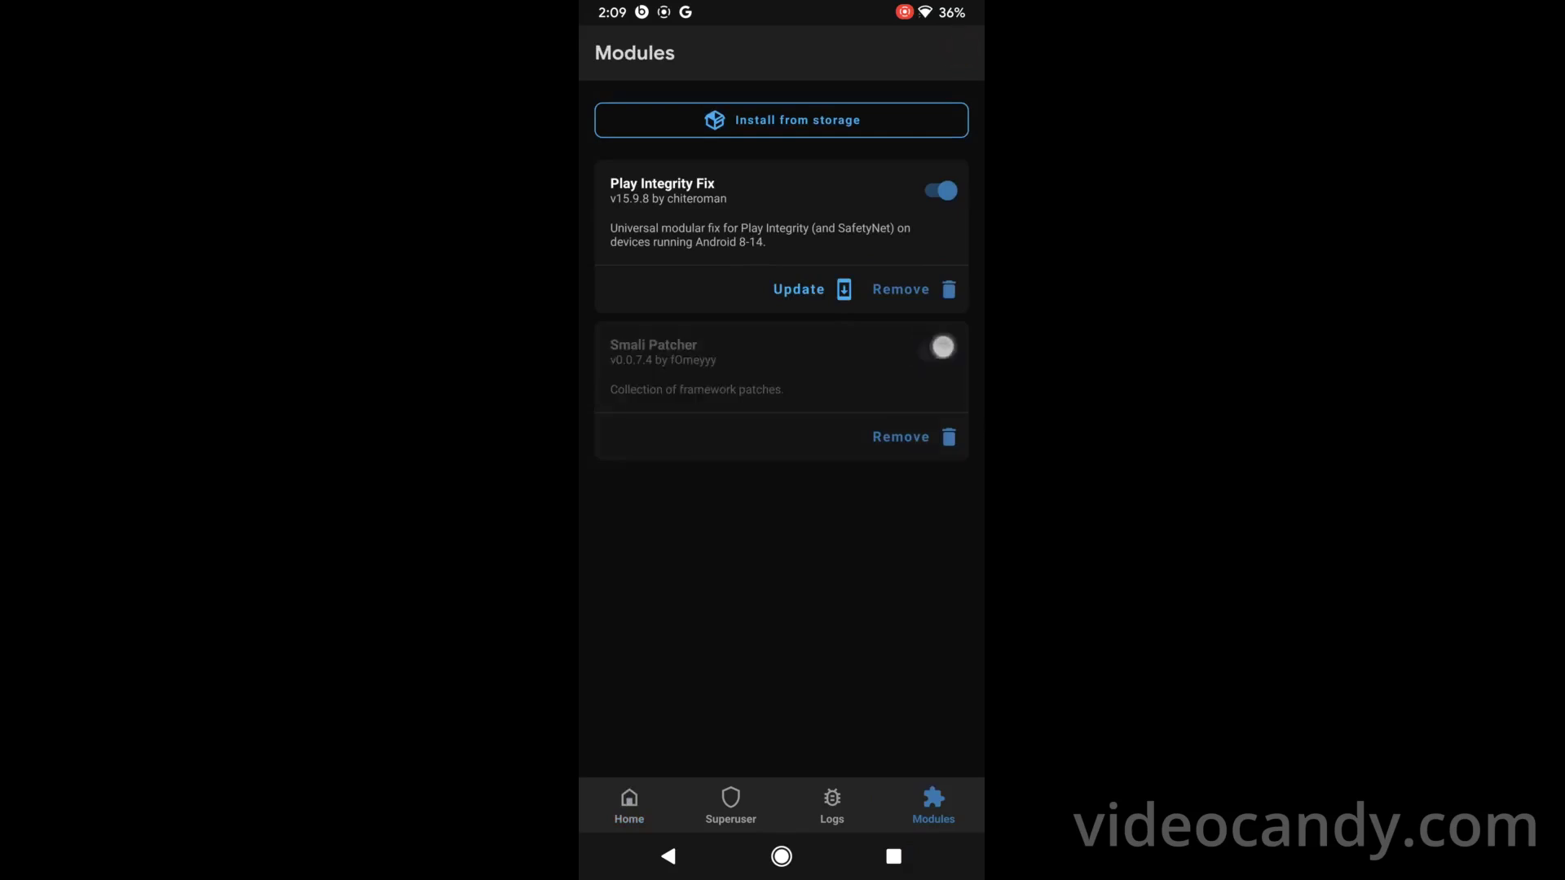
{"action": "left_click", "coordinate": [939, 352]}
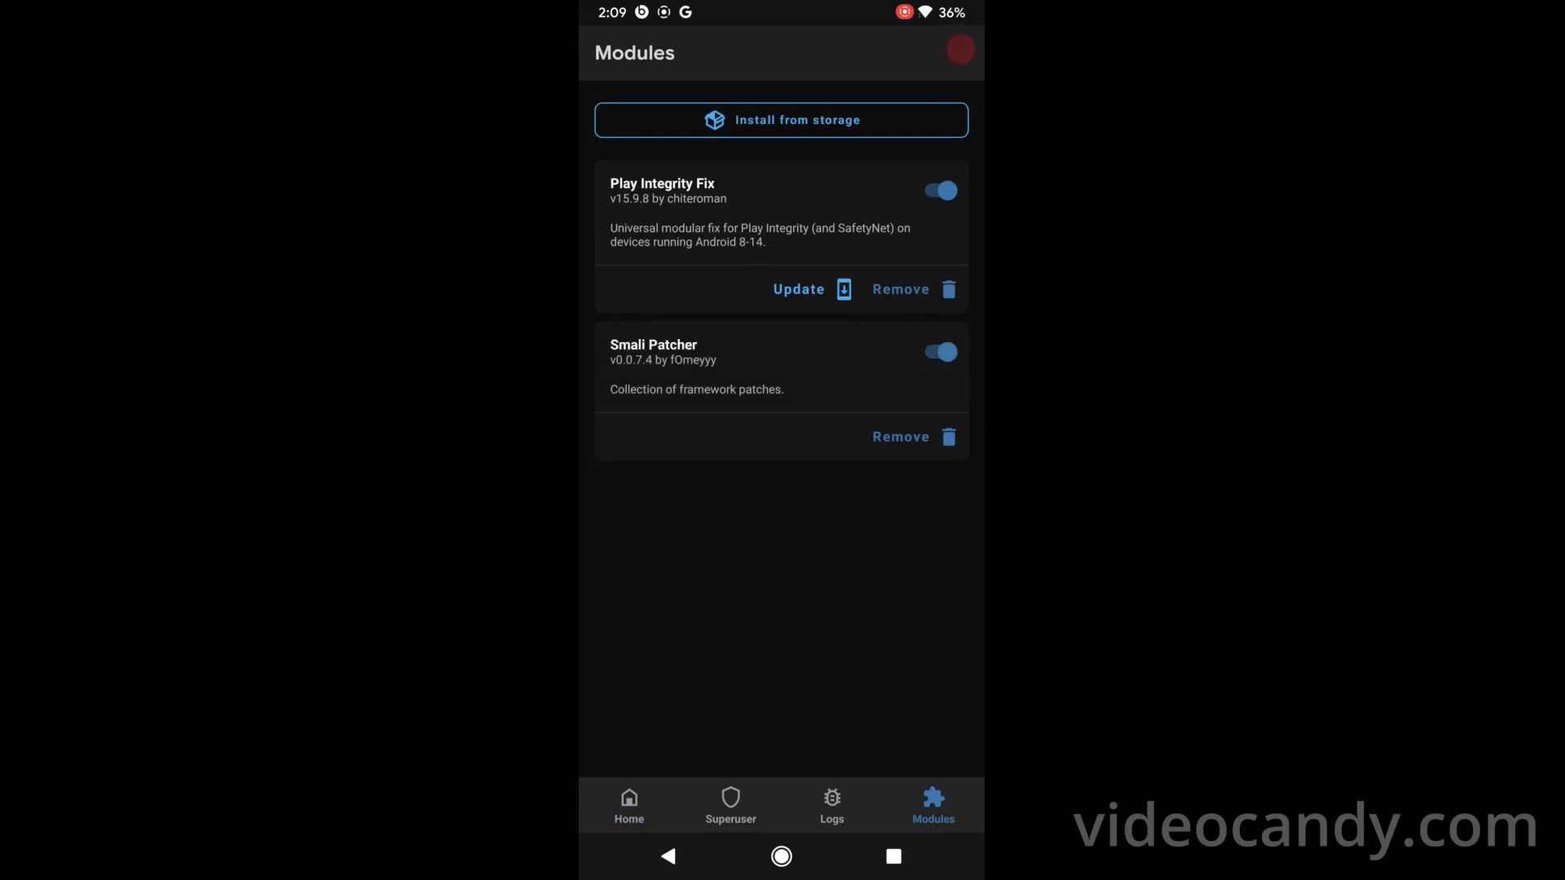
{"action": "left_click", "coordinate": [667, 856]}
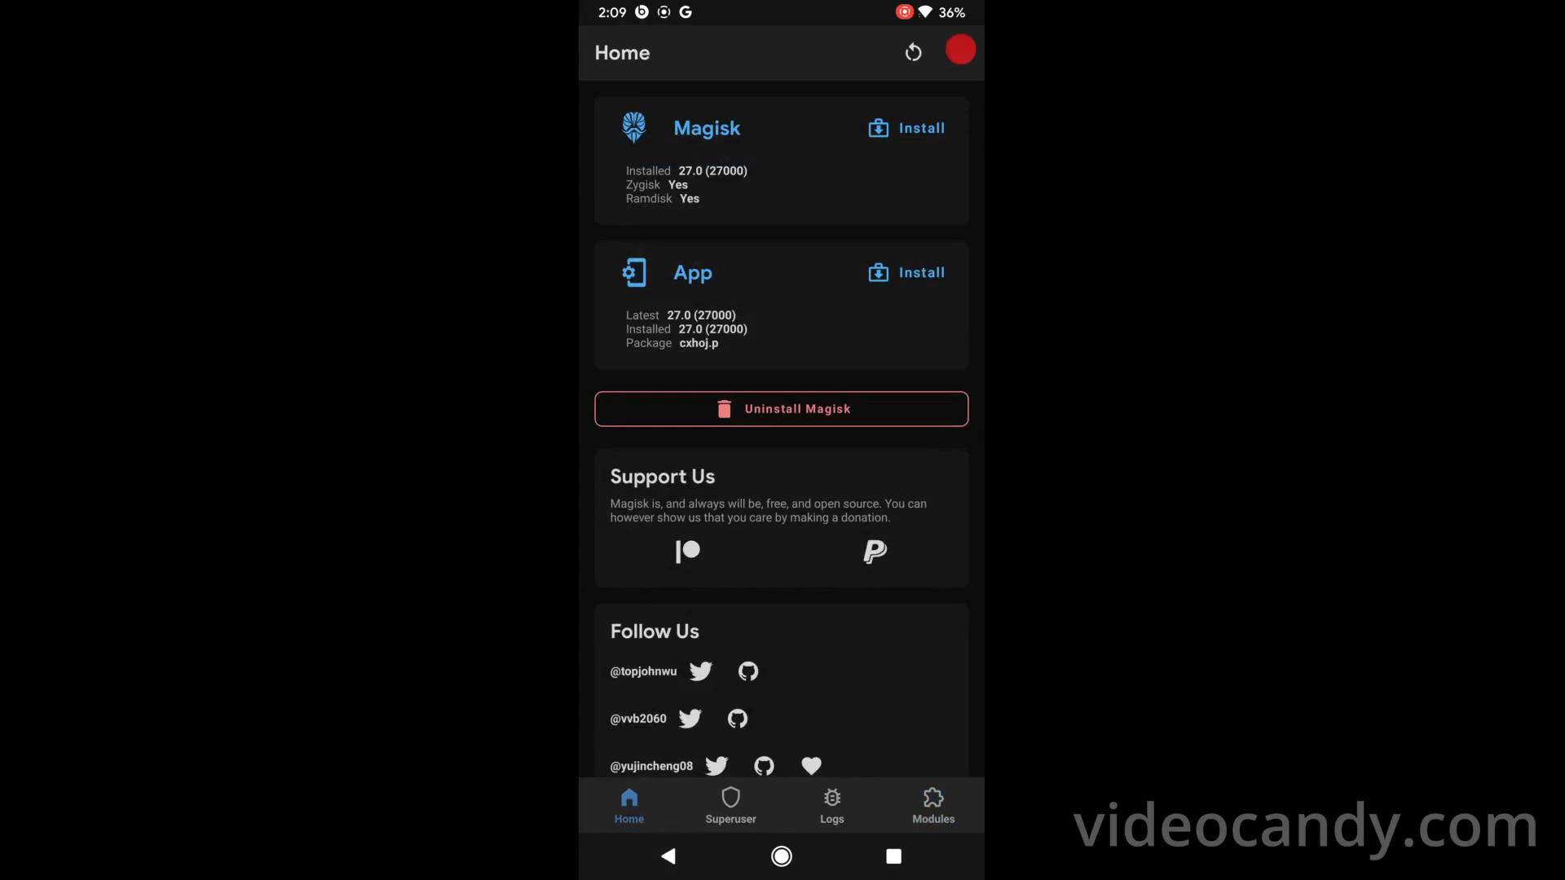
{"action": "left_click", "coordinate": [962, 50]}
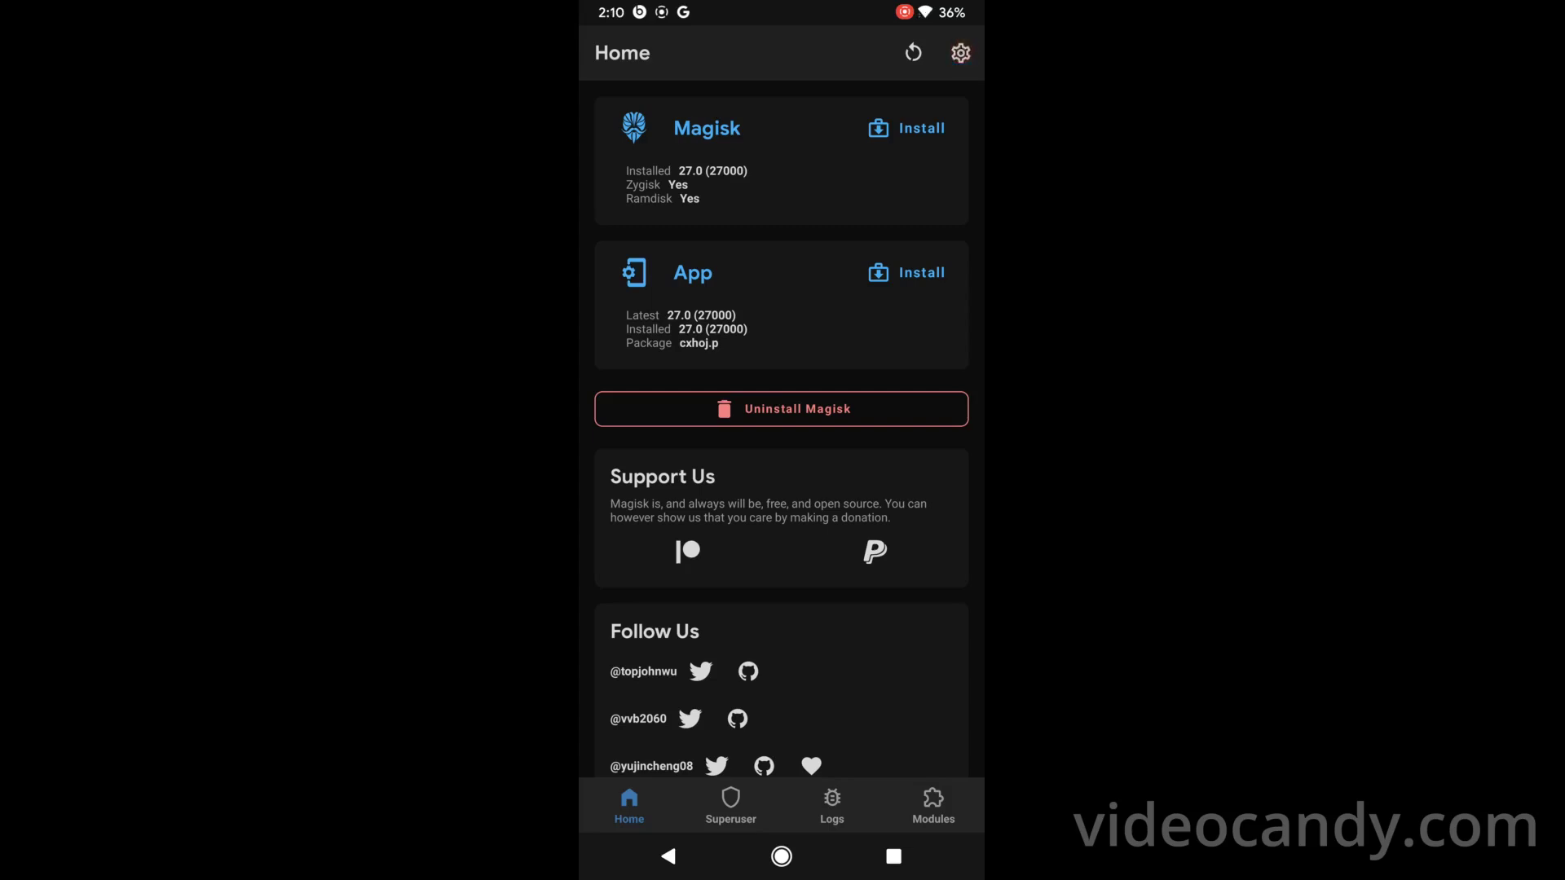
Run YASNAC's SafetyNet attestation, confirm both checks pass, and return to the home screen.
{"action": "left_click", "coordinate": [932, 806]}
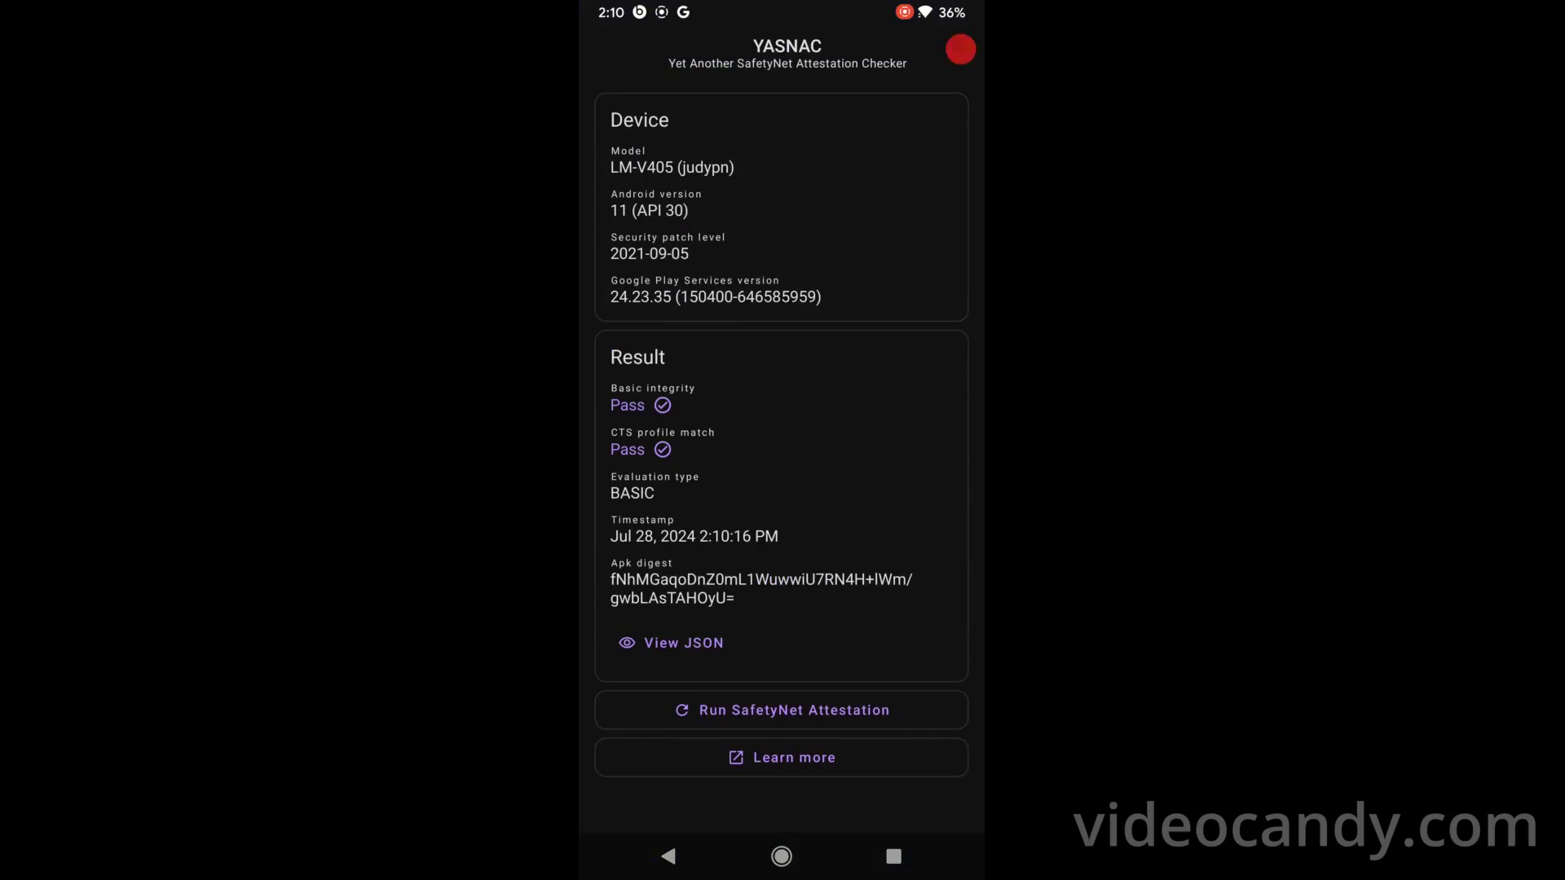
{"action": "left_click", "coordinate": [781, 856]}
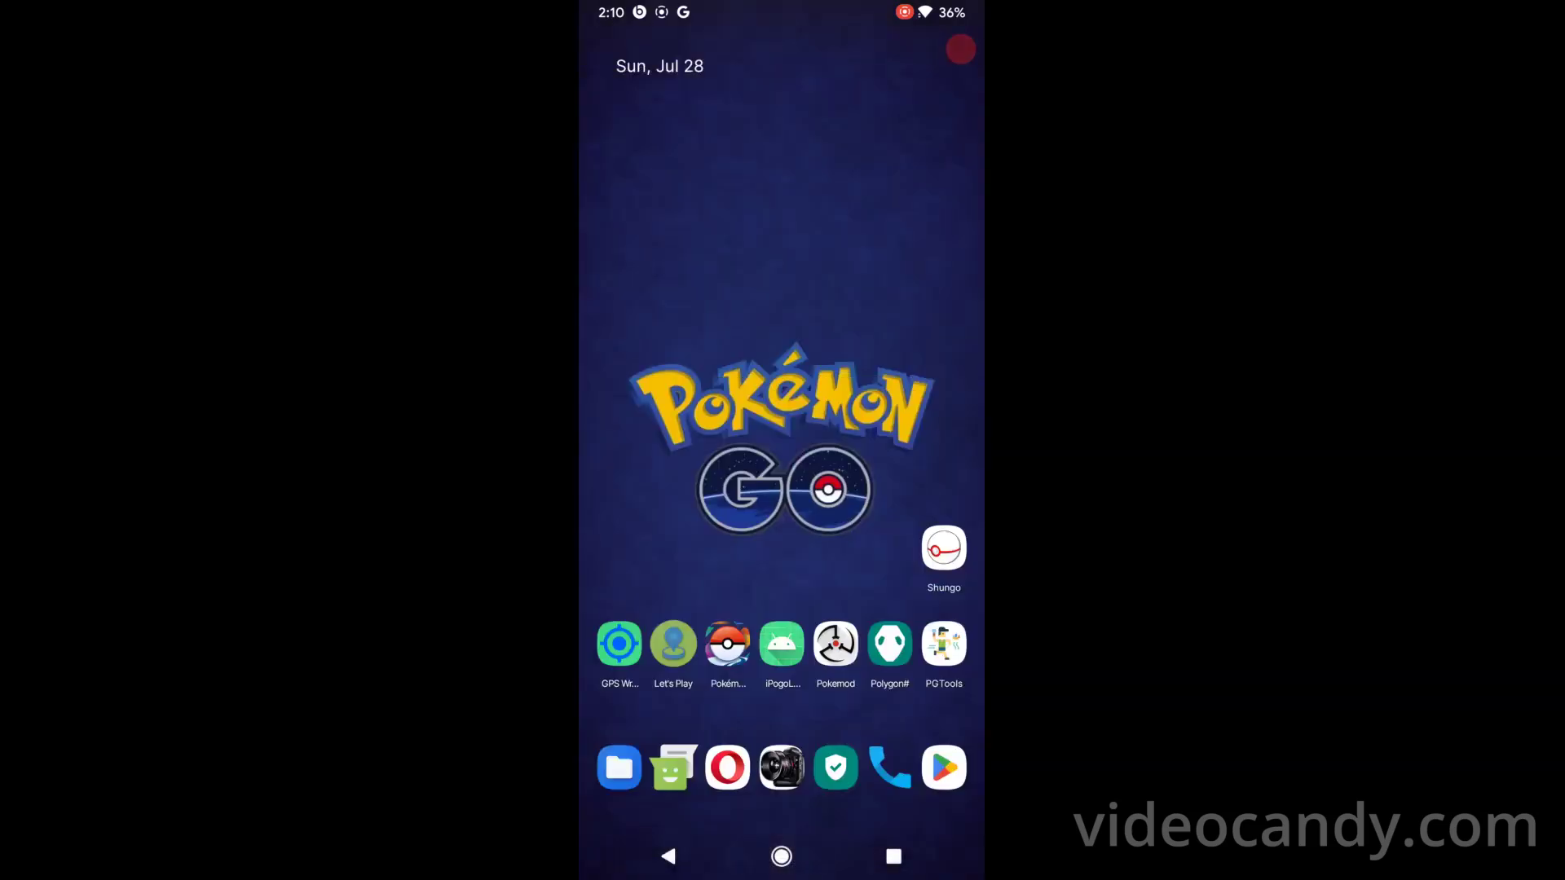